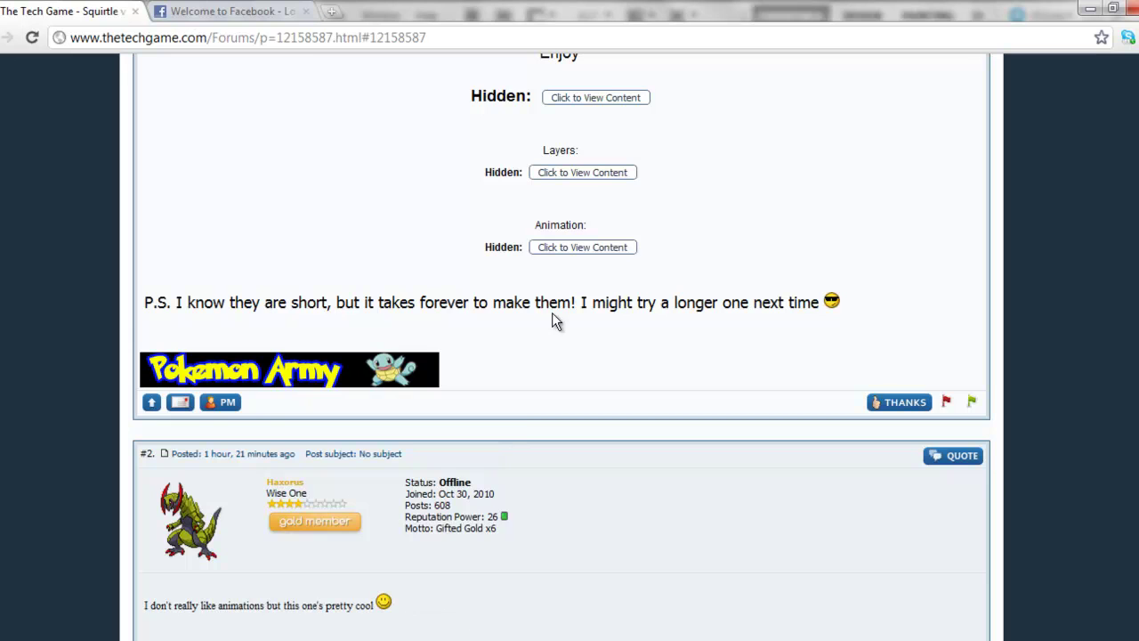
- Preview the finished battle animation, then bring Photoshop back to the front
left_click(596, 98)
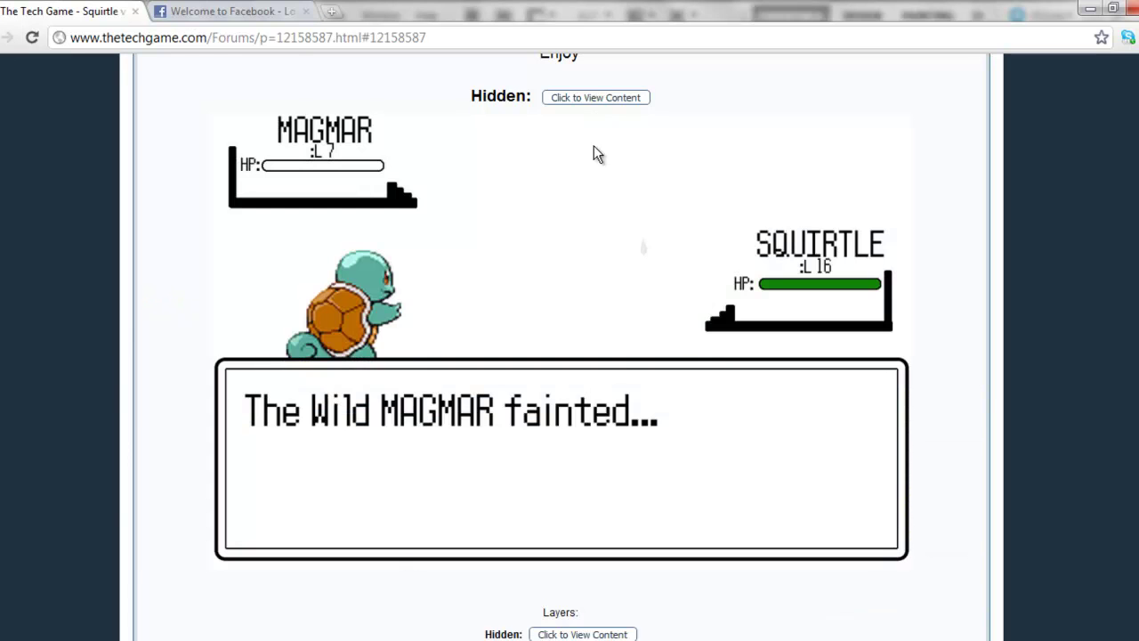
left_click(614, 103)
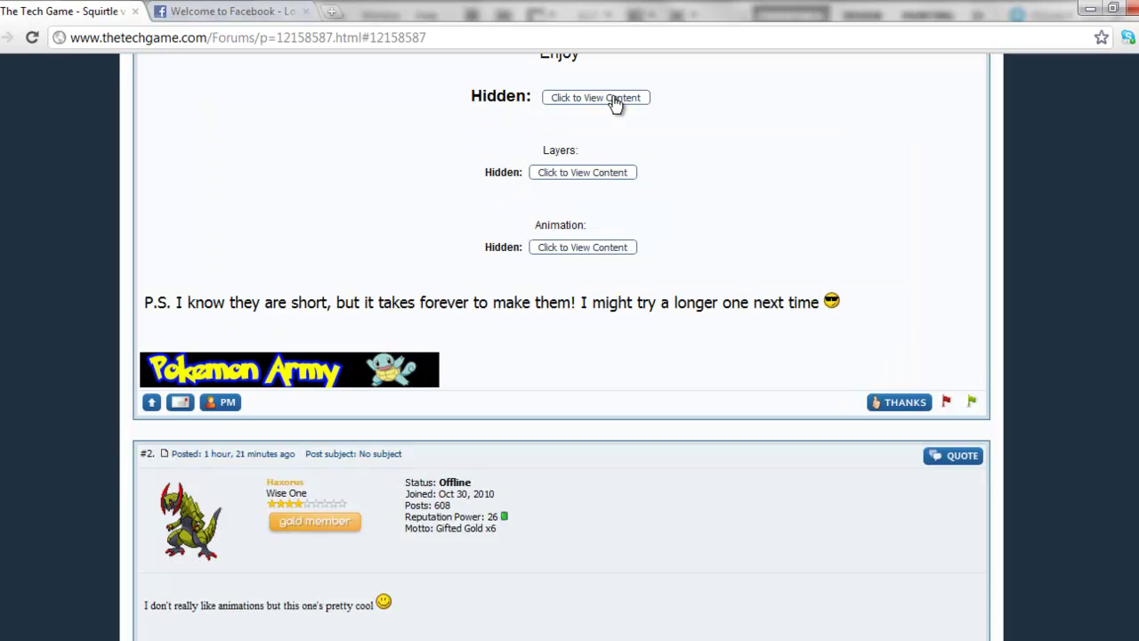
left_click(614, 103)
left_click(614, 103)
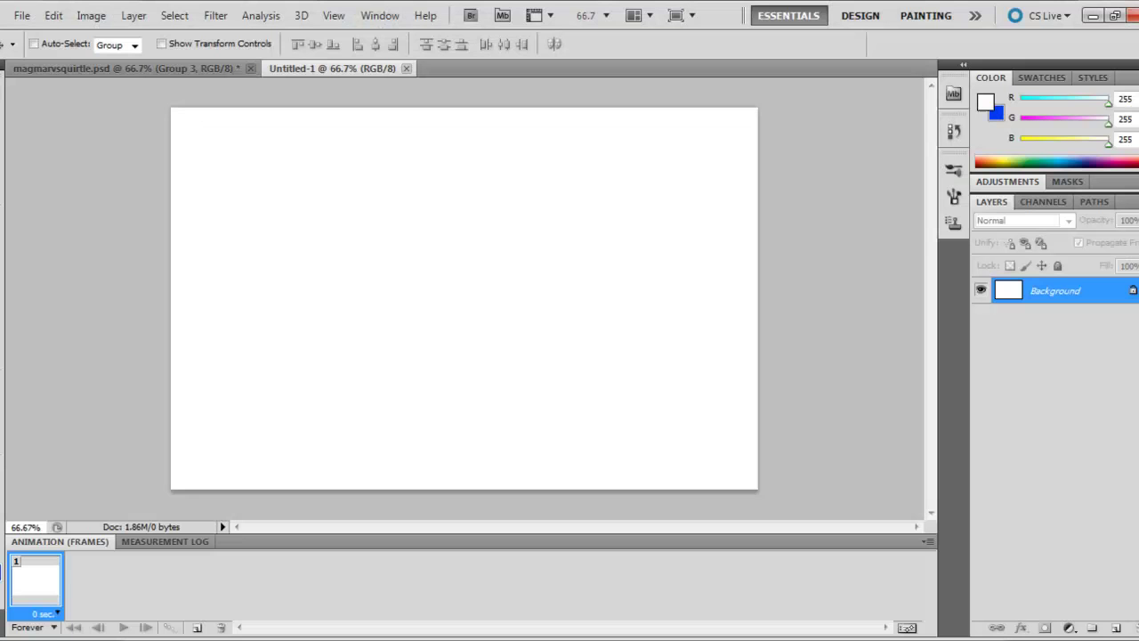
- Scroll through magmarvsquirtle.psd's animation frames, then switch to the blank Untitled-1 document
left_click(161, 72)
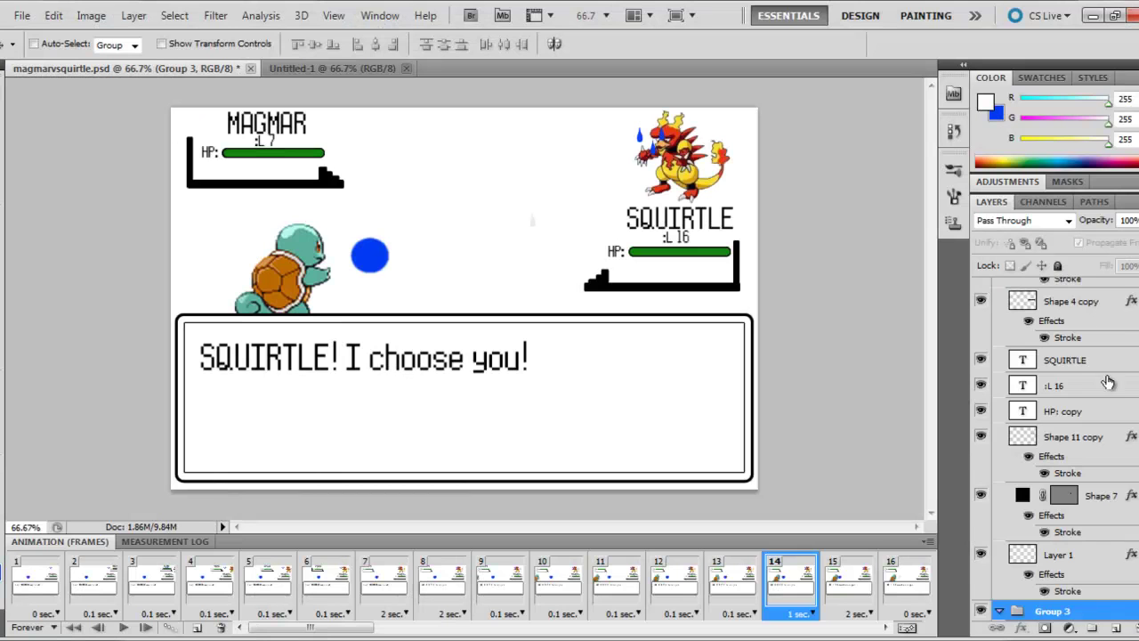
scroll(1083, 371, "down", 2)
left_click_drag(356, 630, 312, 630)
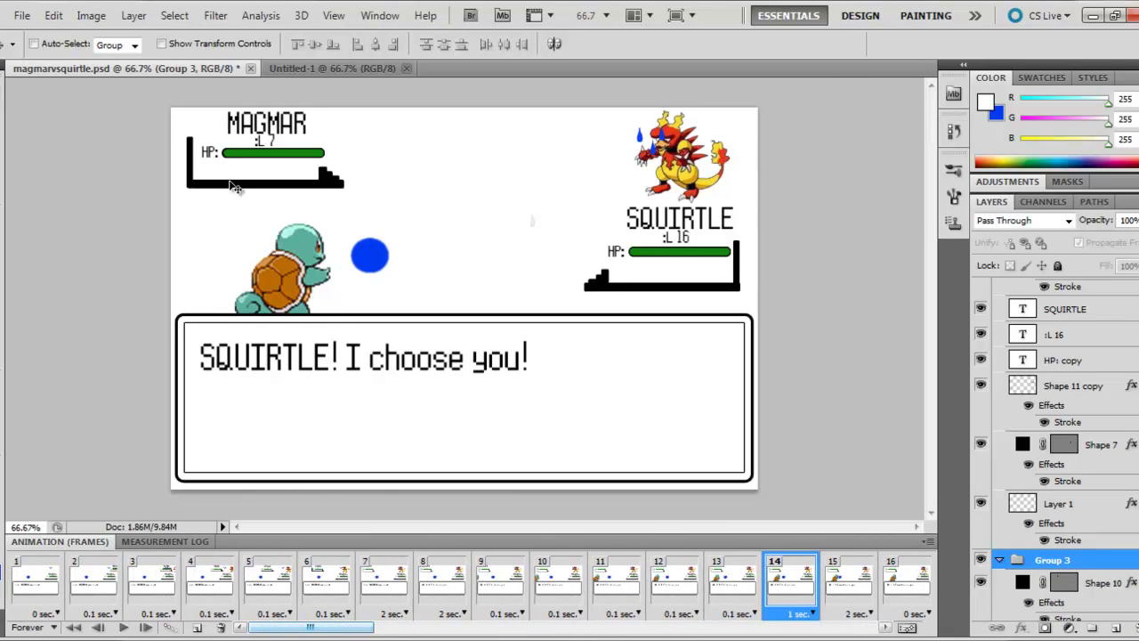
left_click(301, 70)
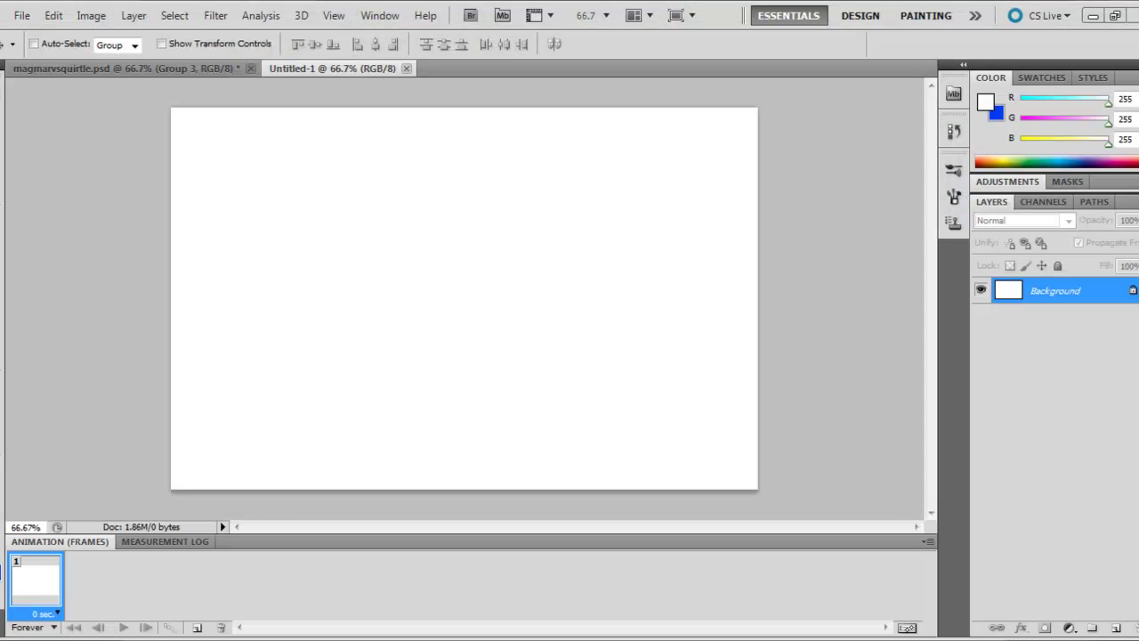
- Place the Squirtle back sprite from the desktop, enlarged, at the canvas's lower left
left_click(1092, 15)
left_click(1093, 15)
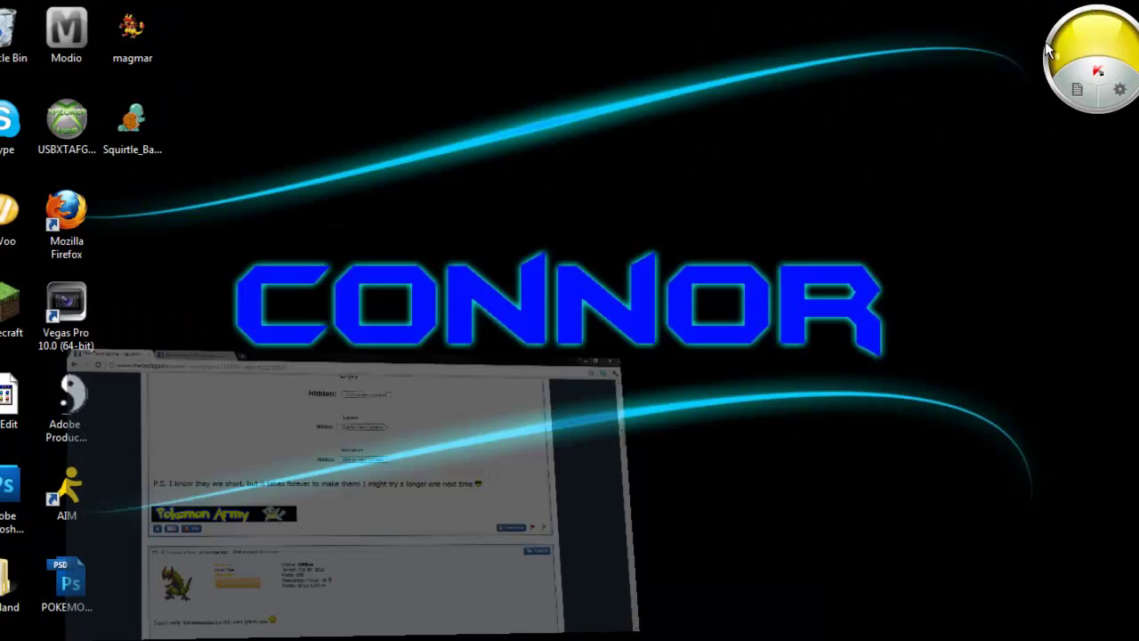
left_click_drag(131, 124, 312, 485)
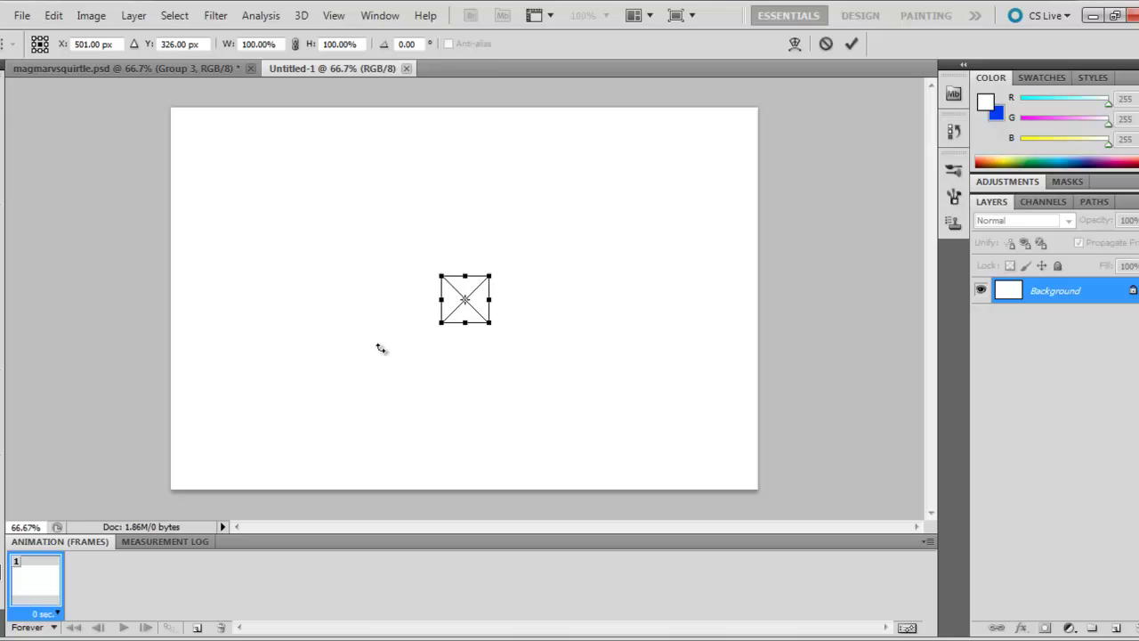
left_click_drag(440, 275, 329, 166)
right_click(392, 244)
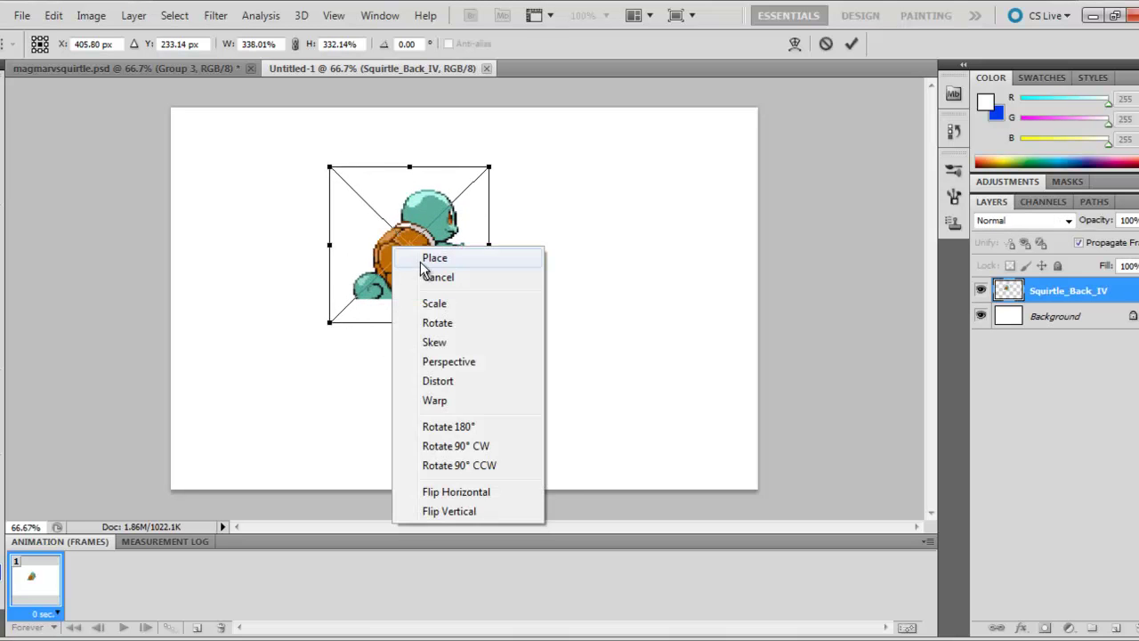
left_click(426, 256)
left_click_drag(417, 207, 277, 290)
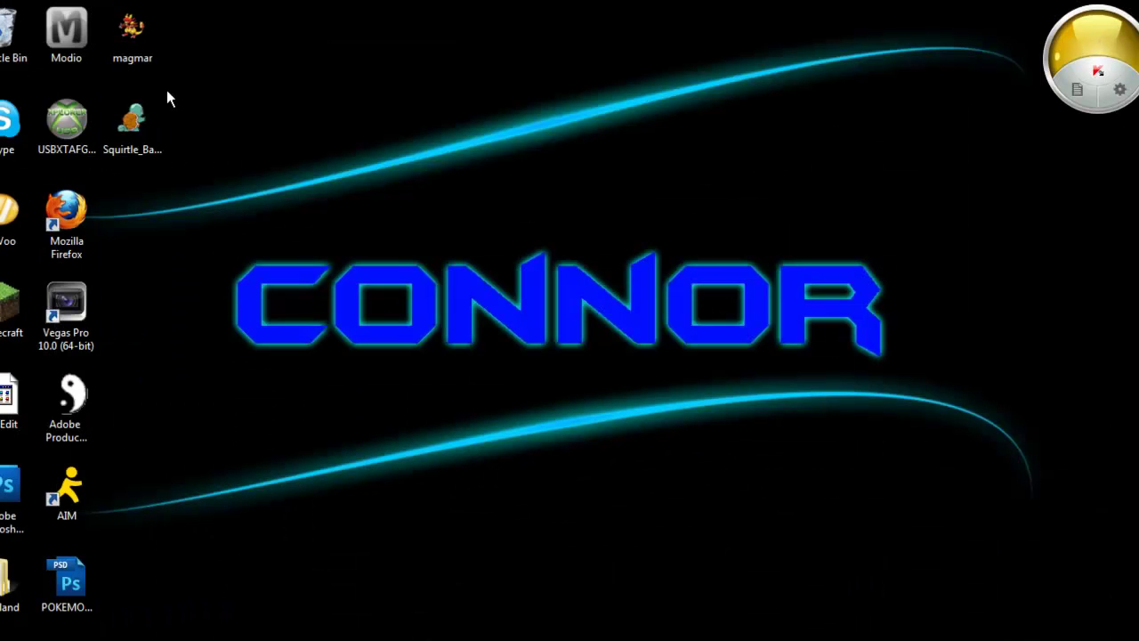
- Place the enlarged Magmar sprite at the upper right of the canvas
left_click_drag(132, 31, 552, 236)
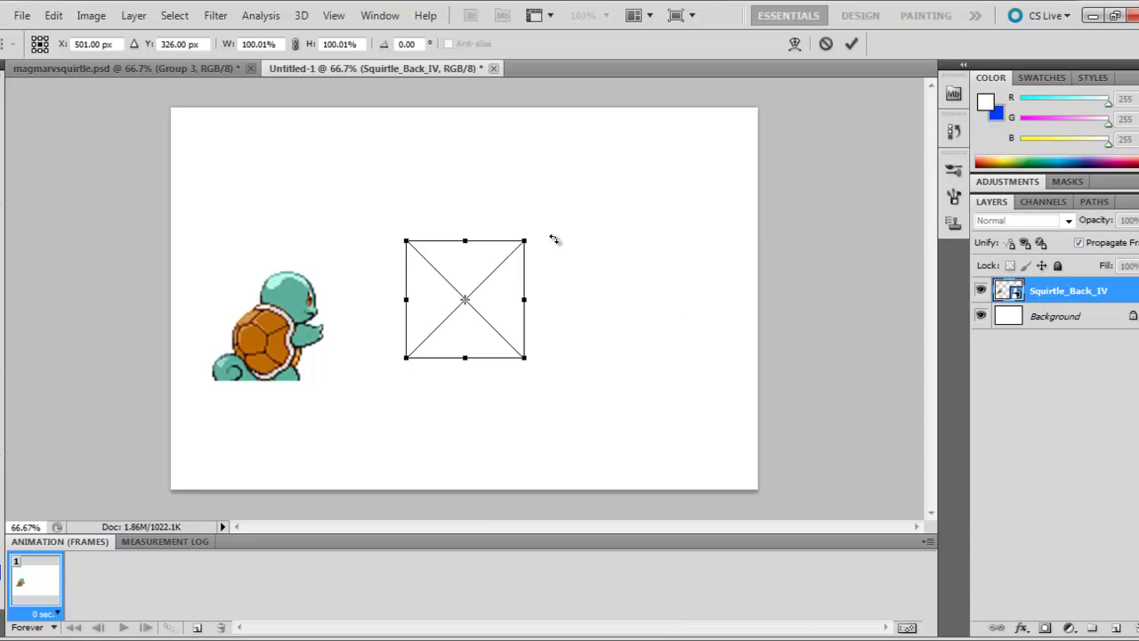
left_click_drag(407, 241, 304, 158)
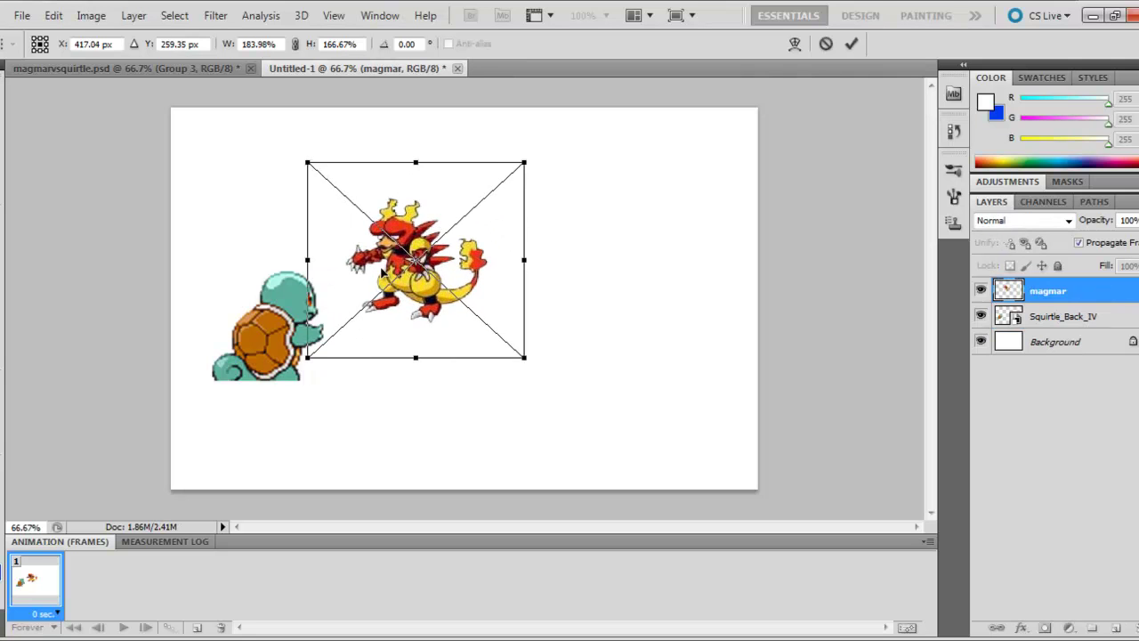
left_click_drag(380, 277, 595, 227)
right_click(594, 227)
left_click(616, 230)
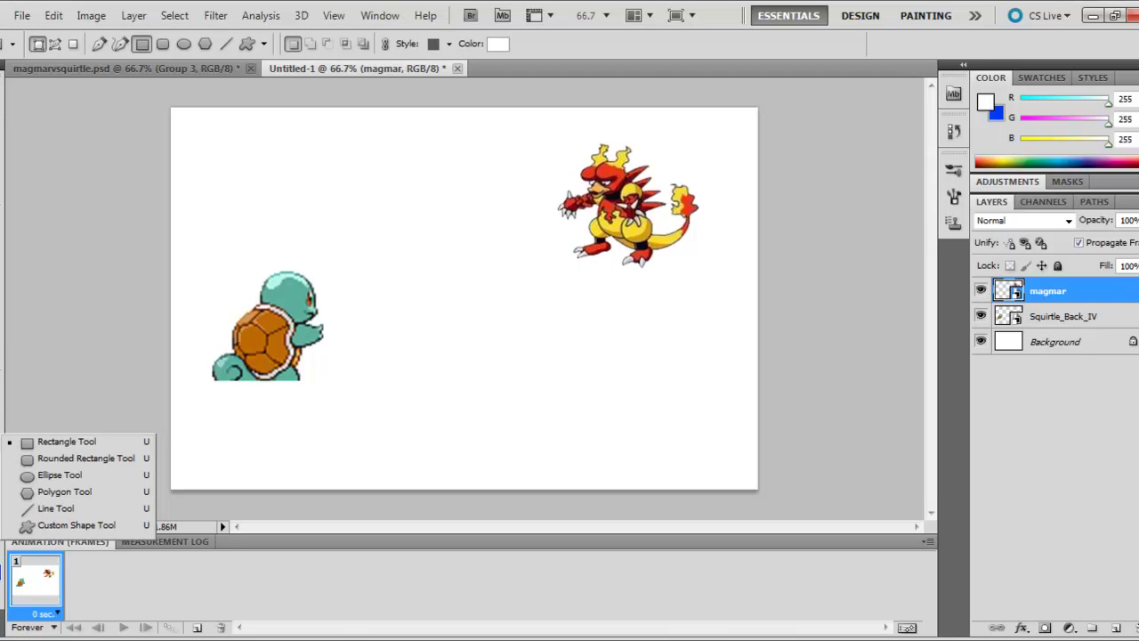
- Draw a circle in front of Squirtle, rasterize it, and fill it with solid blue
left_click(3, 459)
left_click(60, 476)
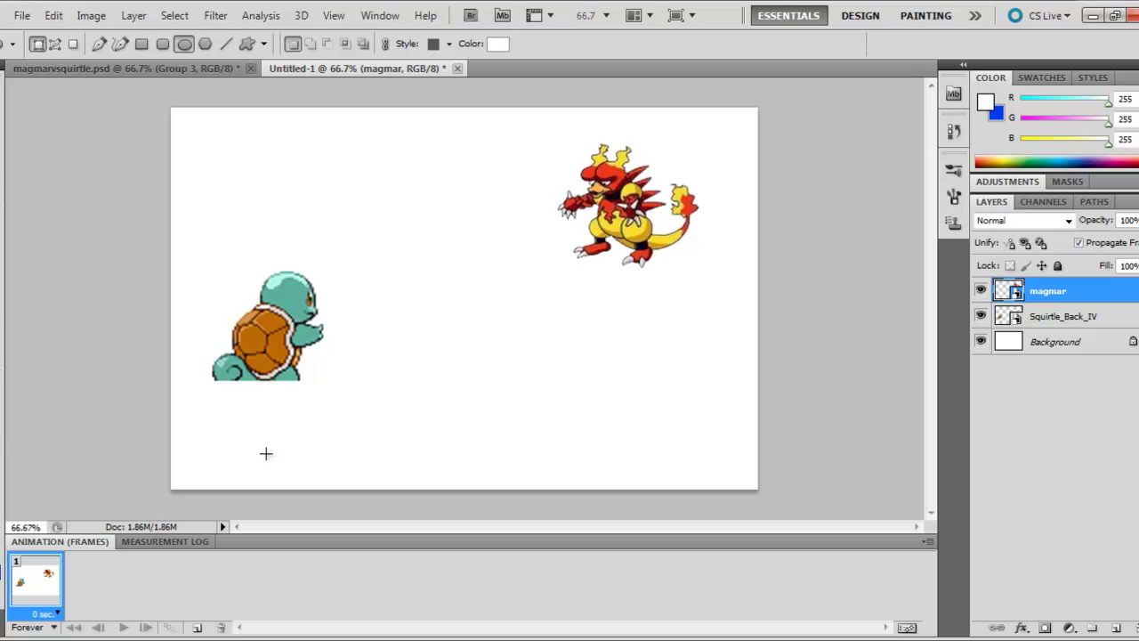
left_click_drag(367, 275, 414, 324)
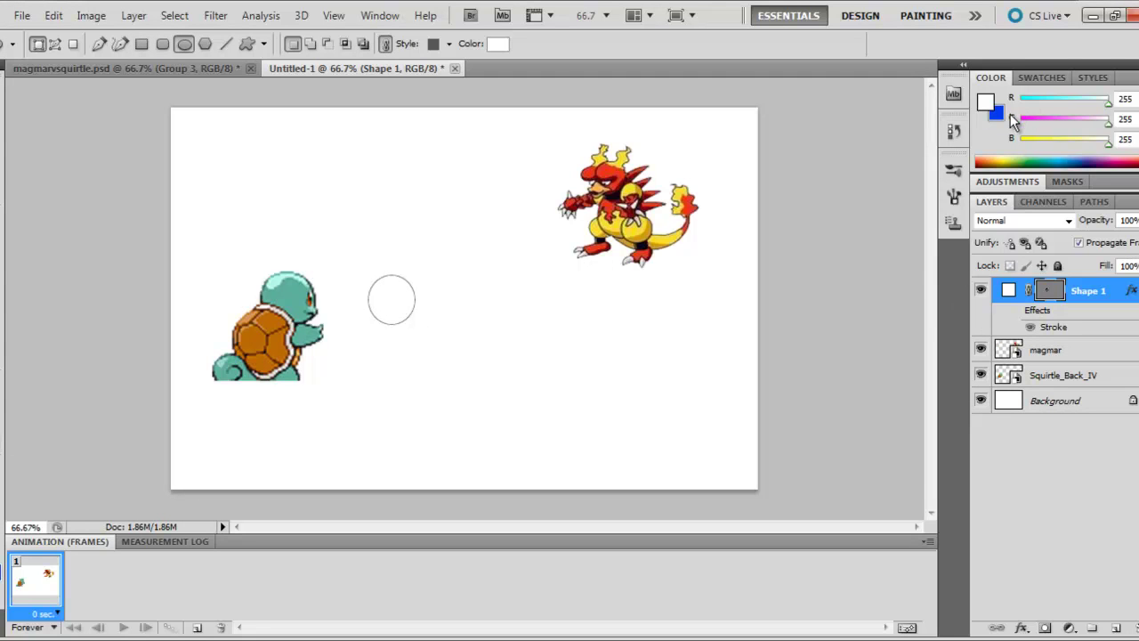
key("x")
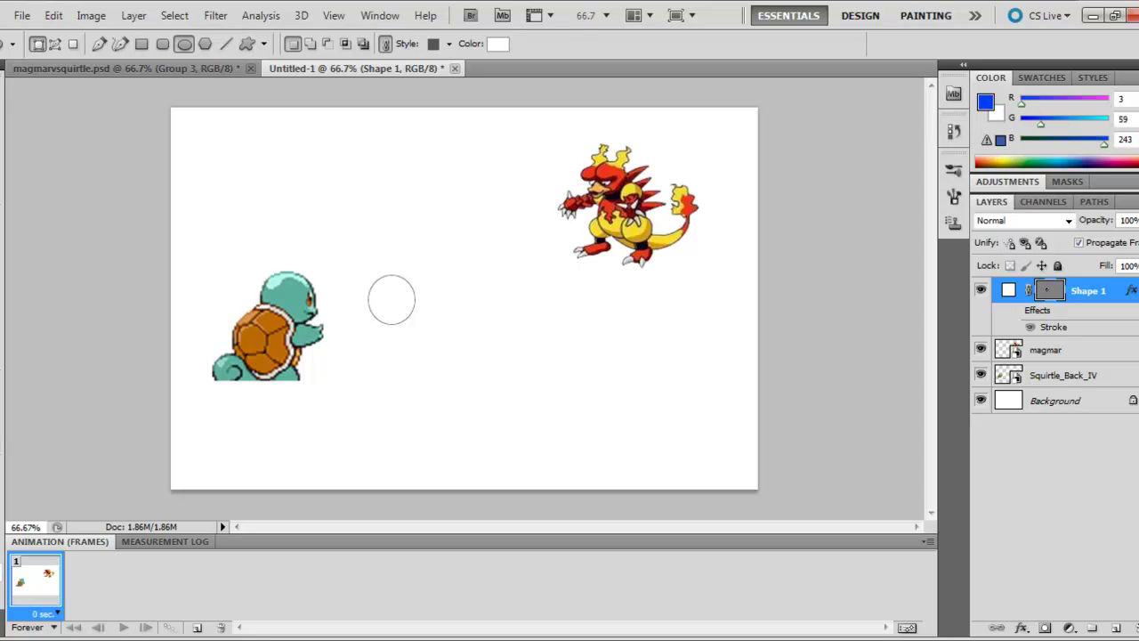
key("g")
left_click(401, 306)
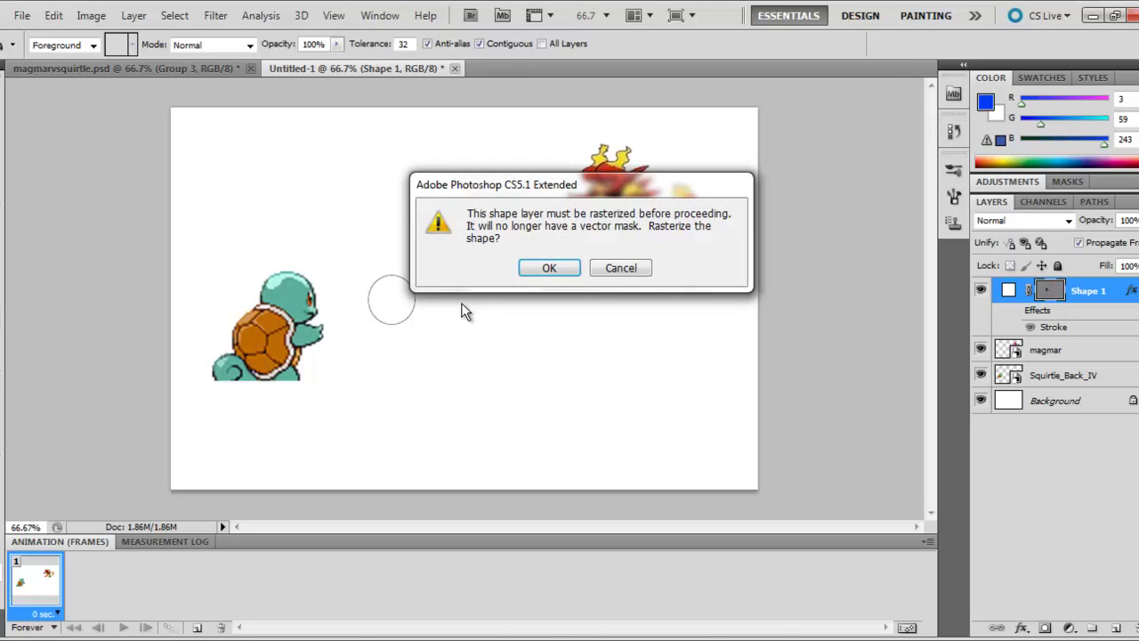
key("Return")
left_click(389, 298)
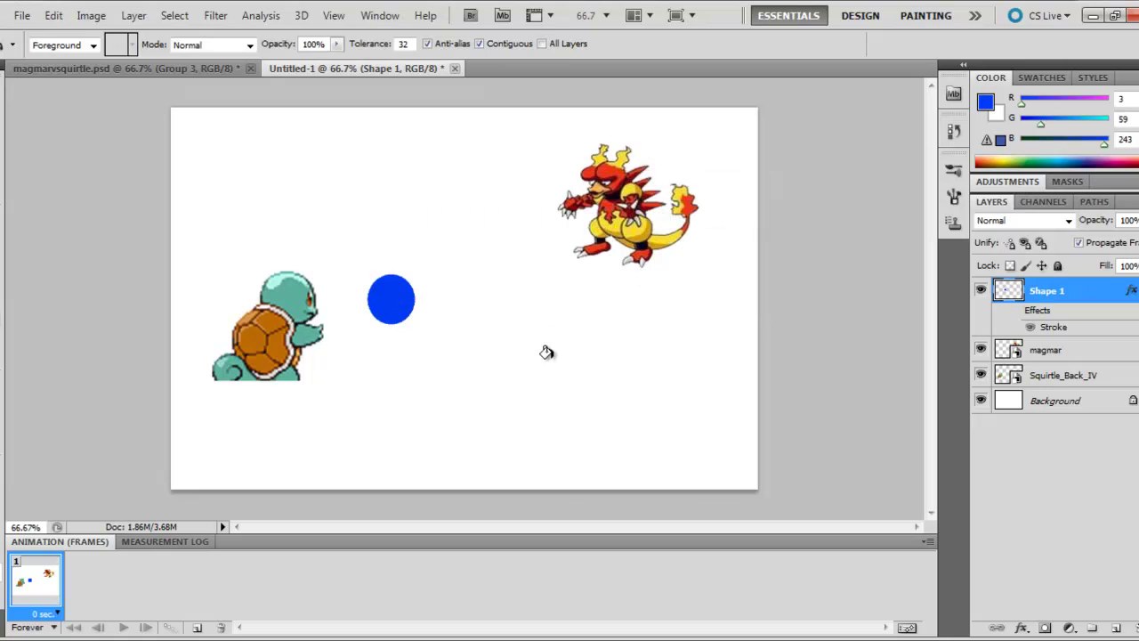
- Move the blue ball closer to Squirtle's hand and deselect its layer
key("v")
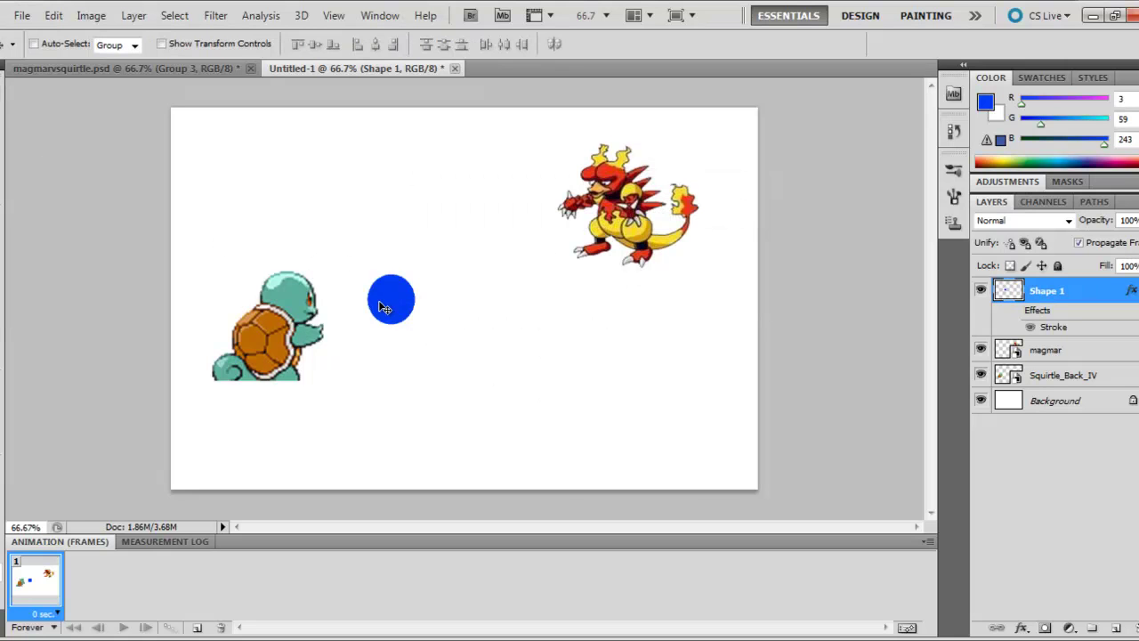
left_click_drag(381, 306, 342, 307)
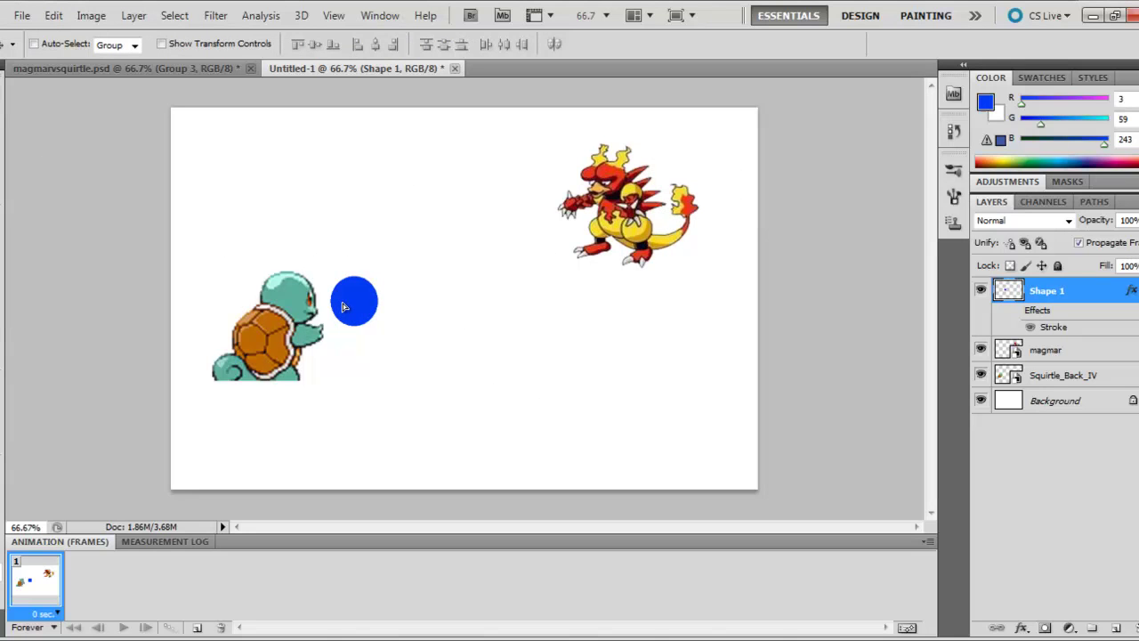
left_click(1103, 553)
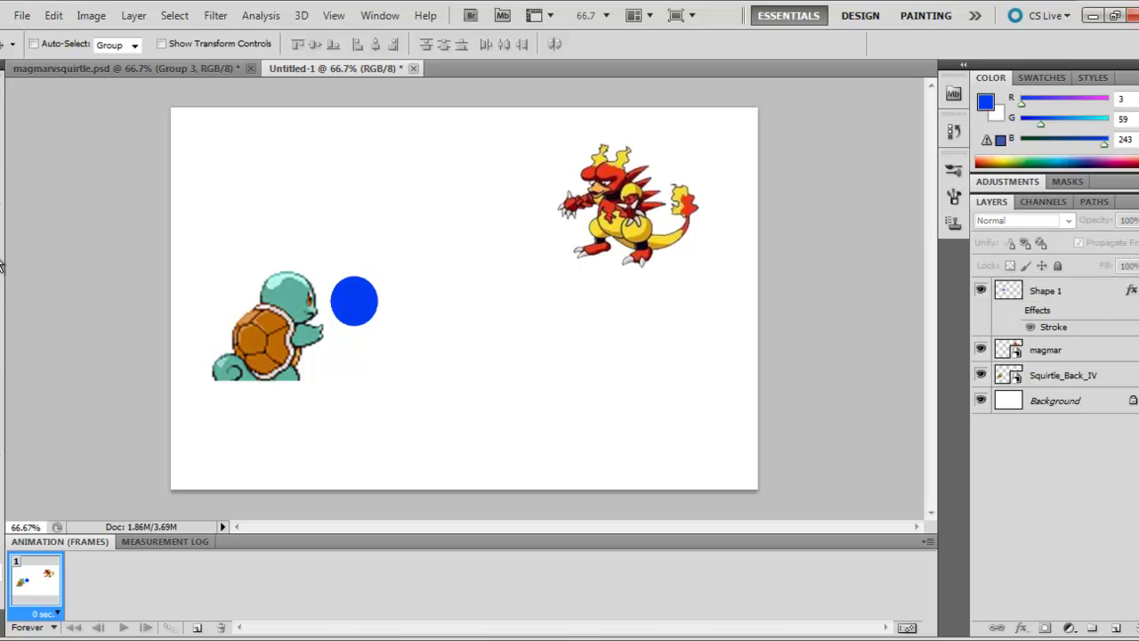
- Create Layer 1 between Squirtle_Back_IV and magmar for painting the blue water drops
key("b")
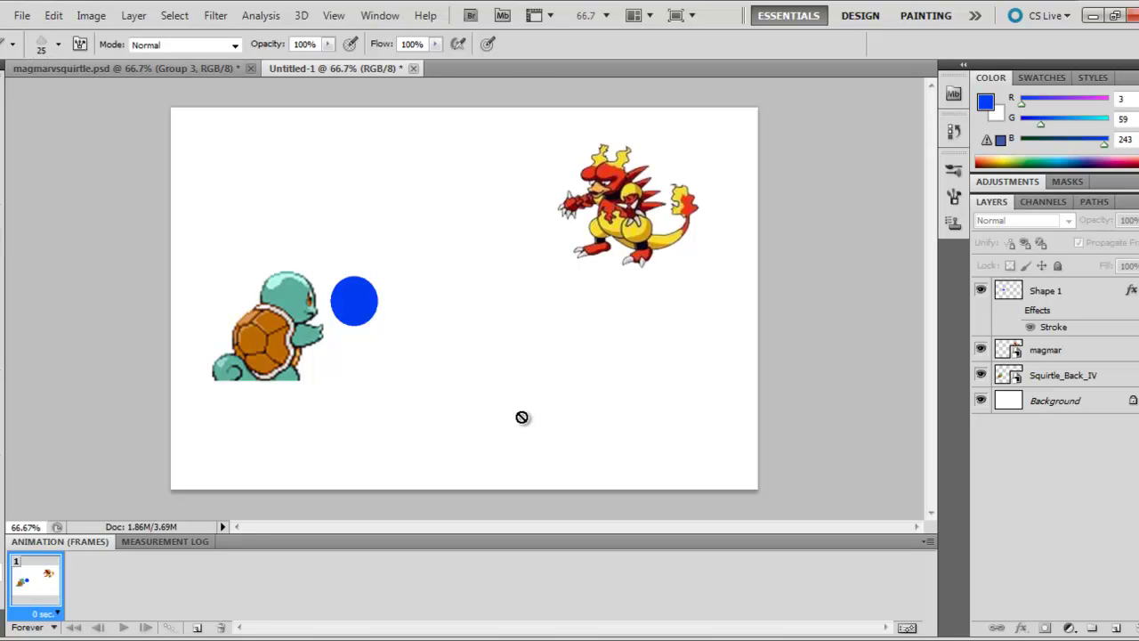
left_click(1068, 405)
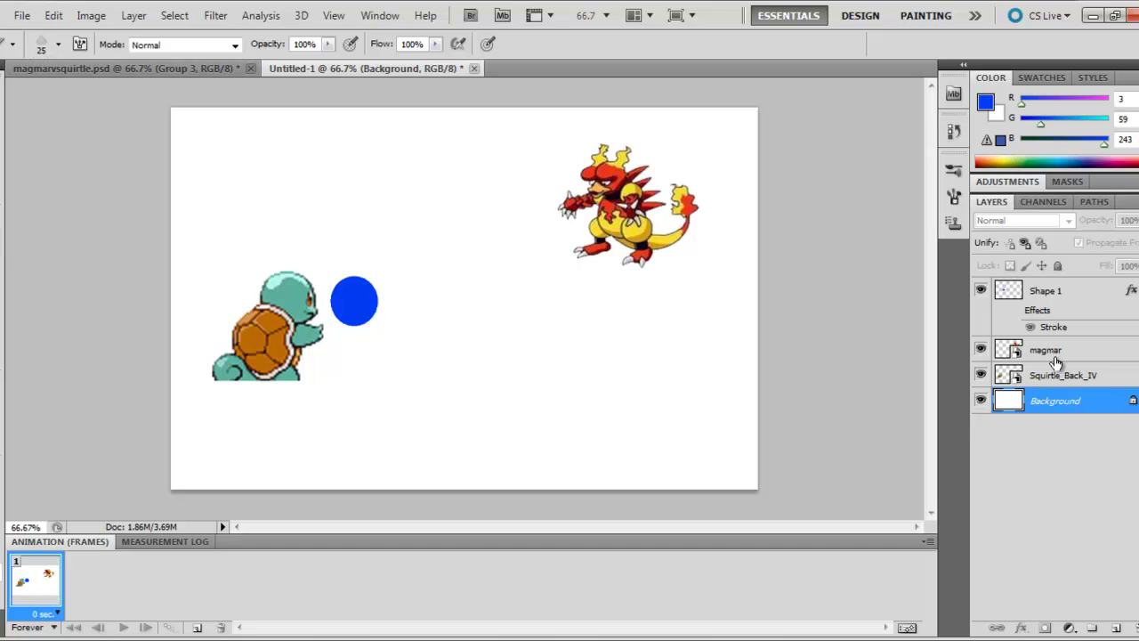
left_click(1116, 628)
left_click_drag(1068, 405, 1064, 342)
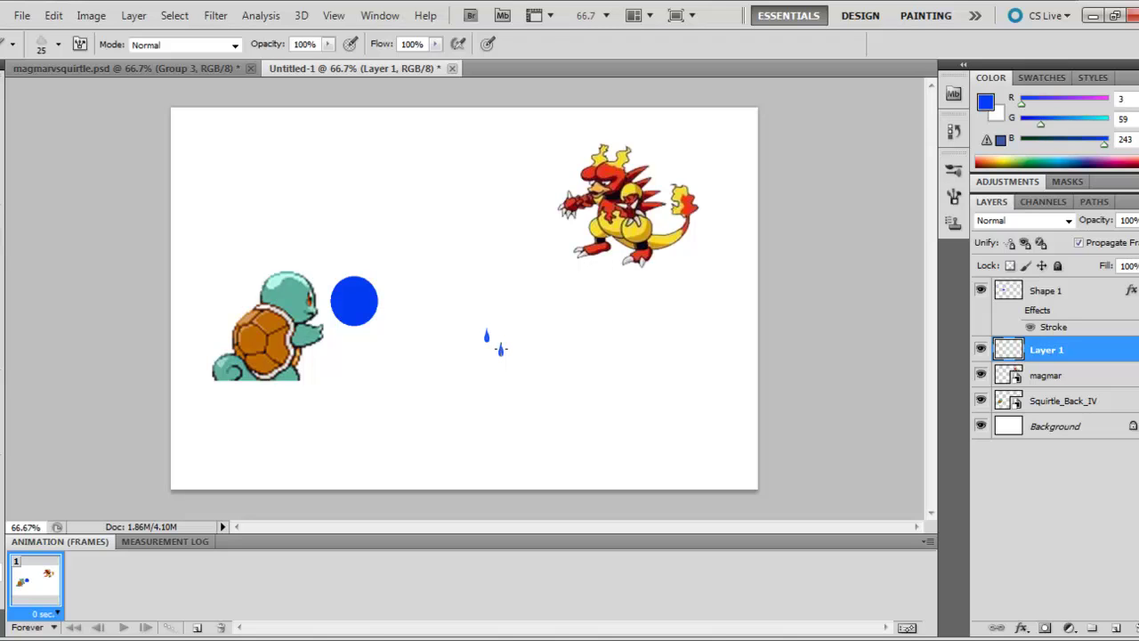
- Move the painted water drops onto Magmar's face
key("v")
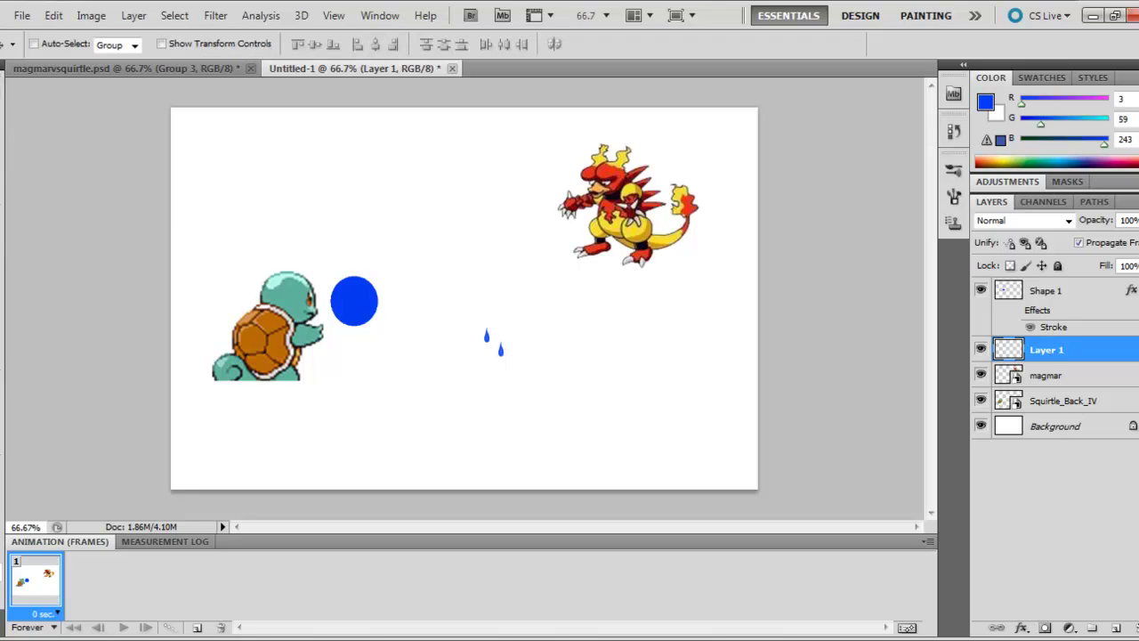
left_click_drag(487, 356, 519, 324)
left_click_drag(609, 200, 606, 189)
- Hide the blue ball and water-drop layers so frame 1 shows neither
left_click(981, 291)
left_click(982, 351)
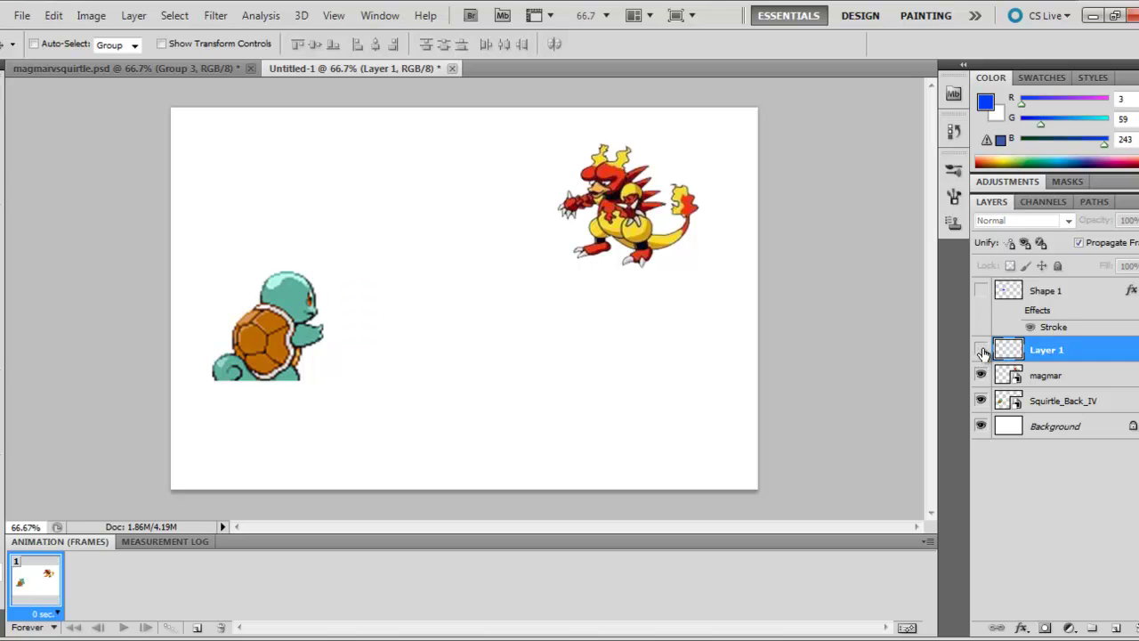
left_click(198, 628)
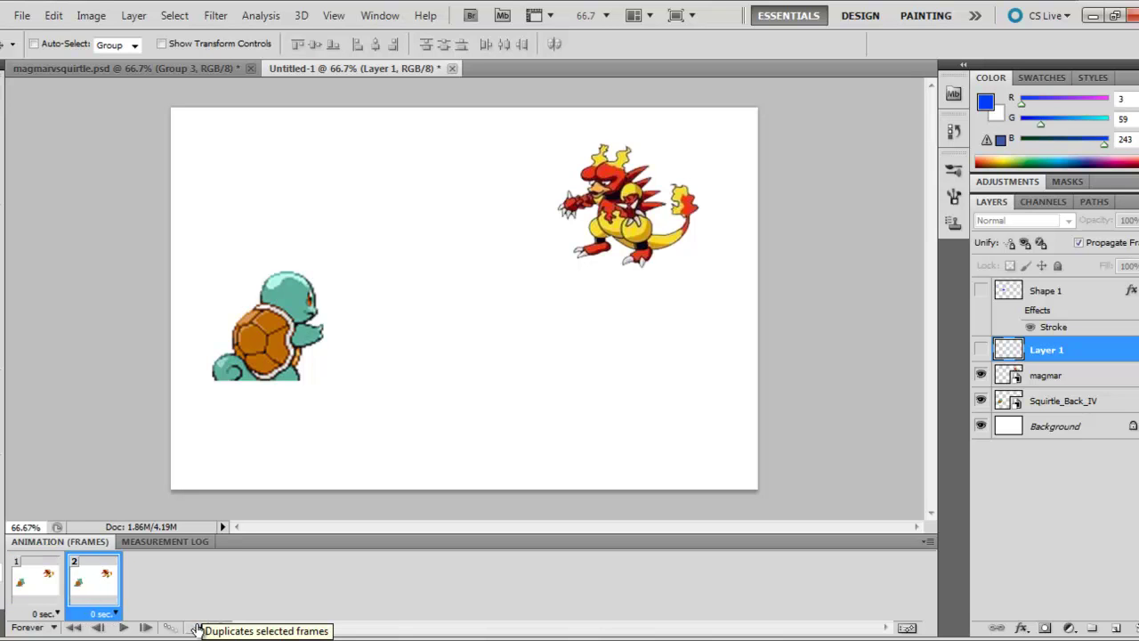
left_click_drag(94, 614, 221, 628)
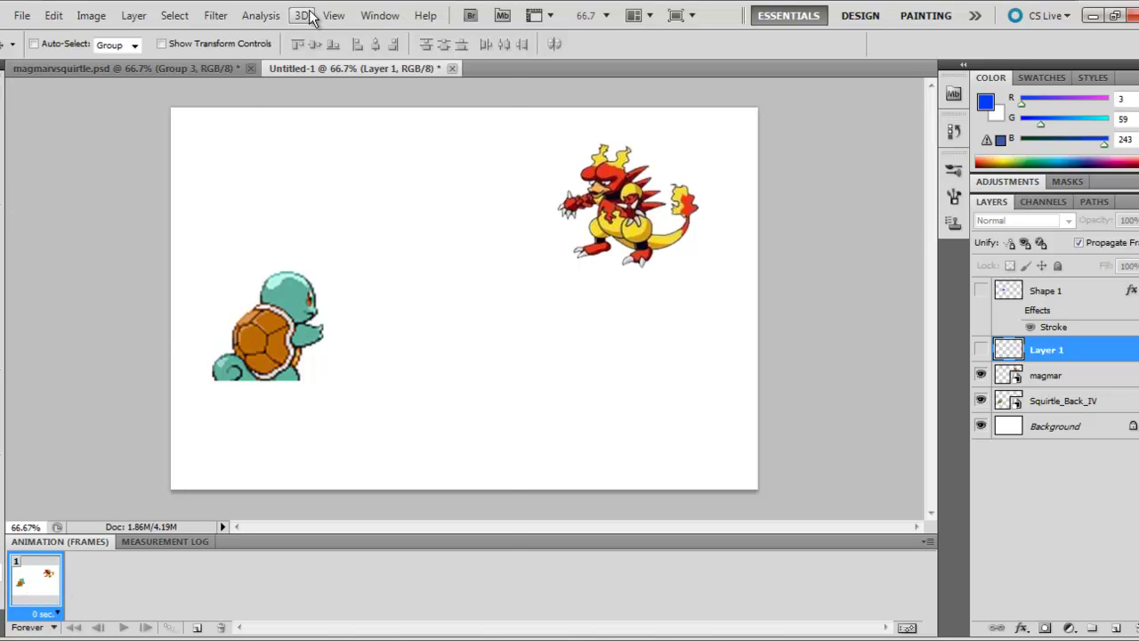
left_click(371, 19)
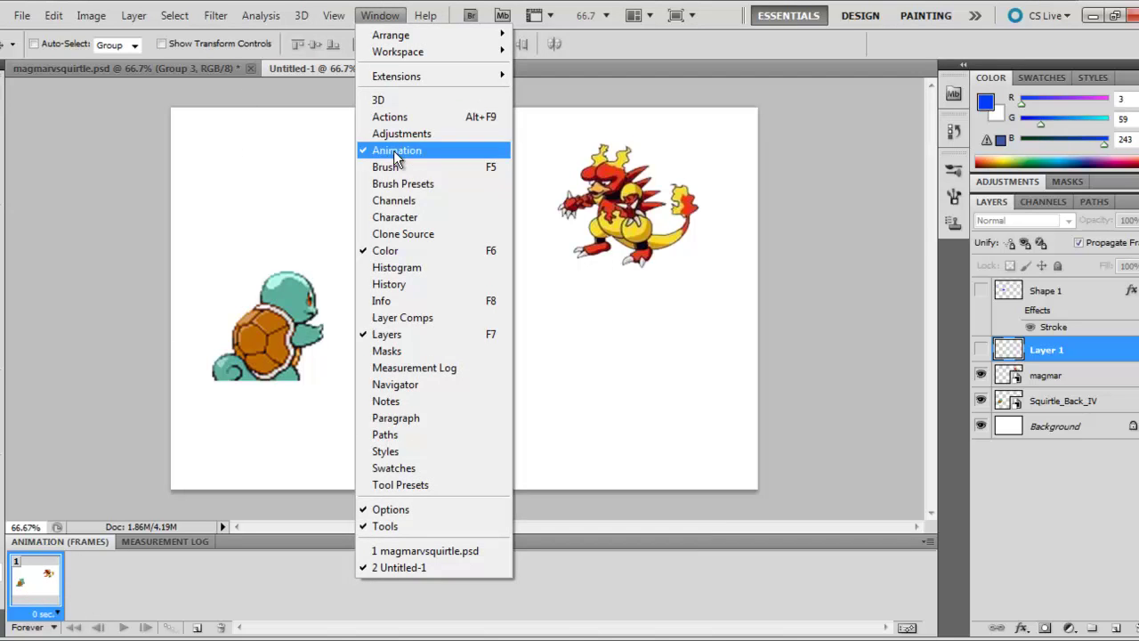
left_click(730, 552)
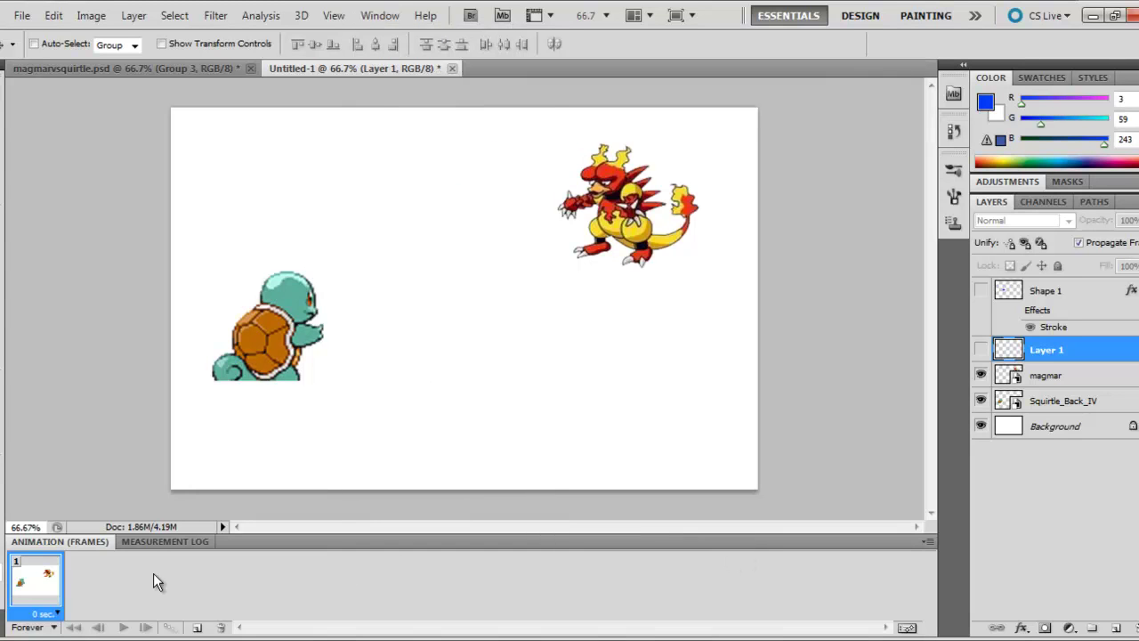
- Add frame 2 with the blue ball visible, then duplicate it as frame 3
left_click(197, 628)
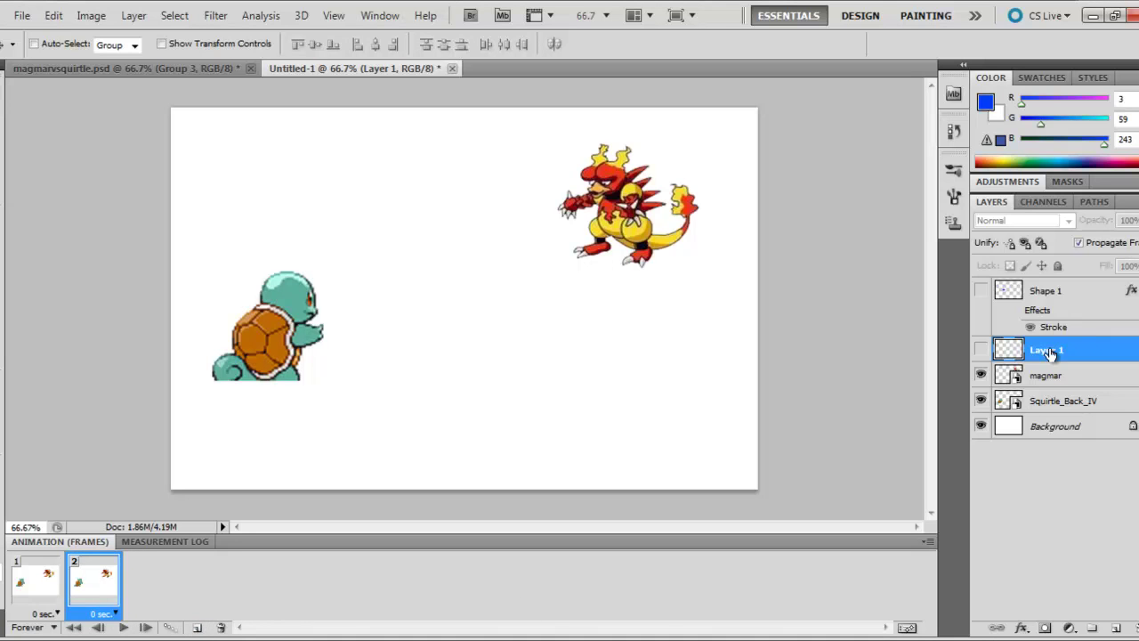
left_click(981, 291)
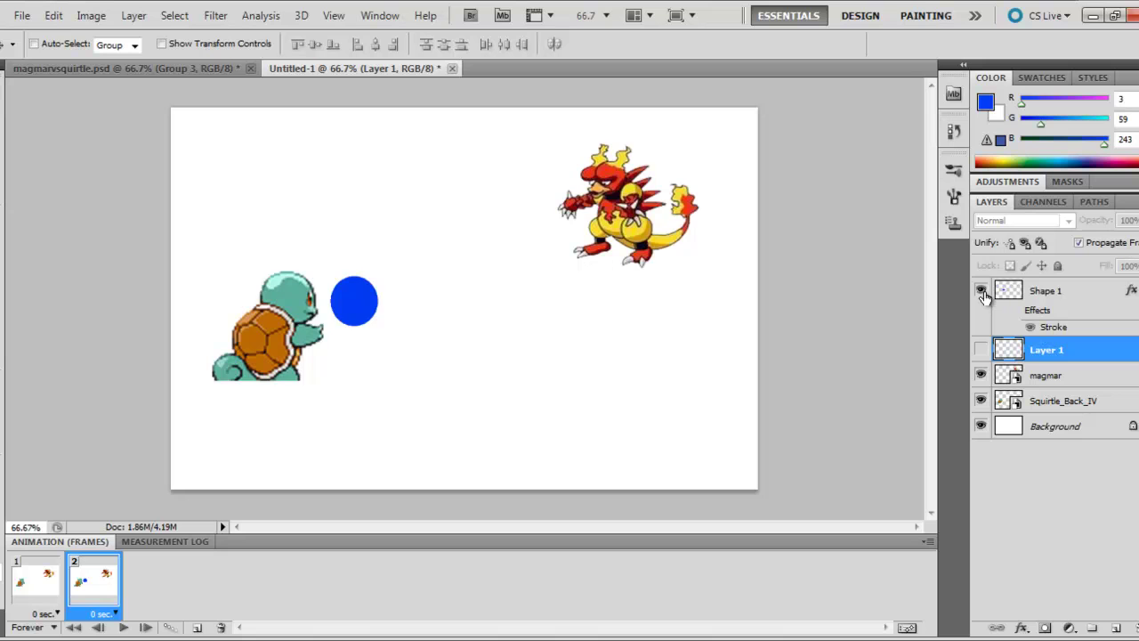
left_click(982, 291)
left_click(981, 290)
left_click(197, 627)
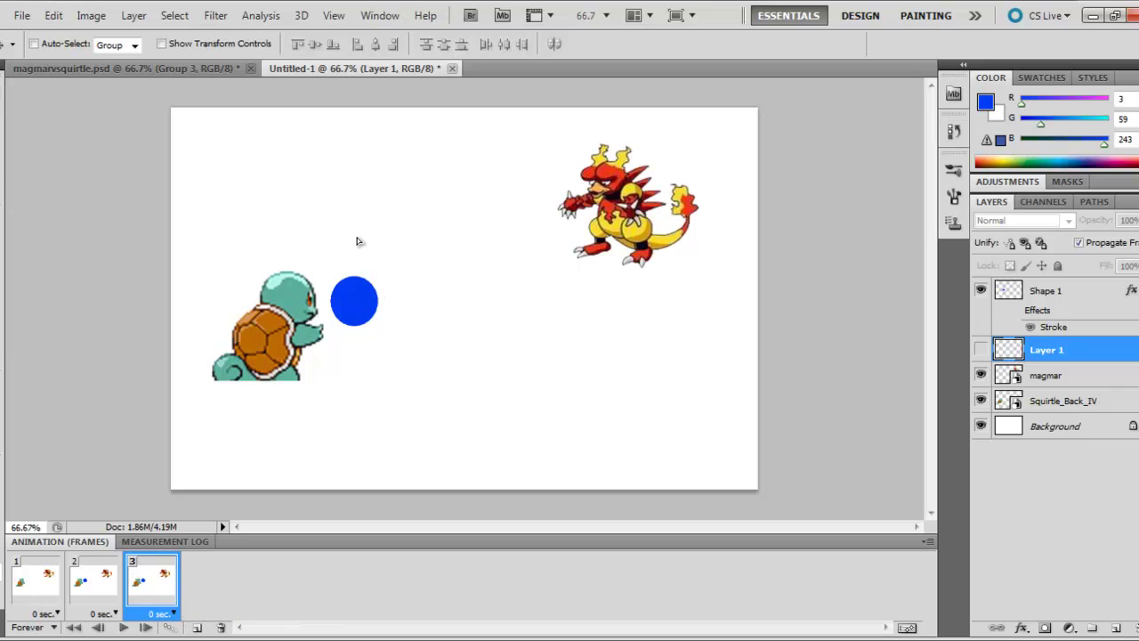
- Move the ball onto Magmar in frame 3 and tween 10 in-between frames
left_click(1054, 291)
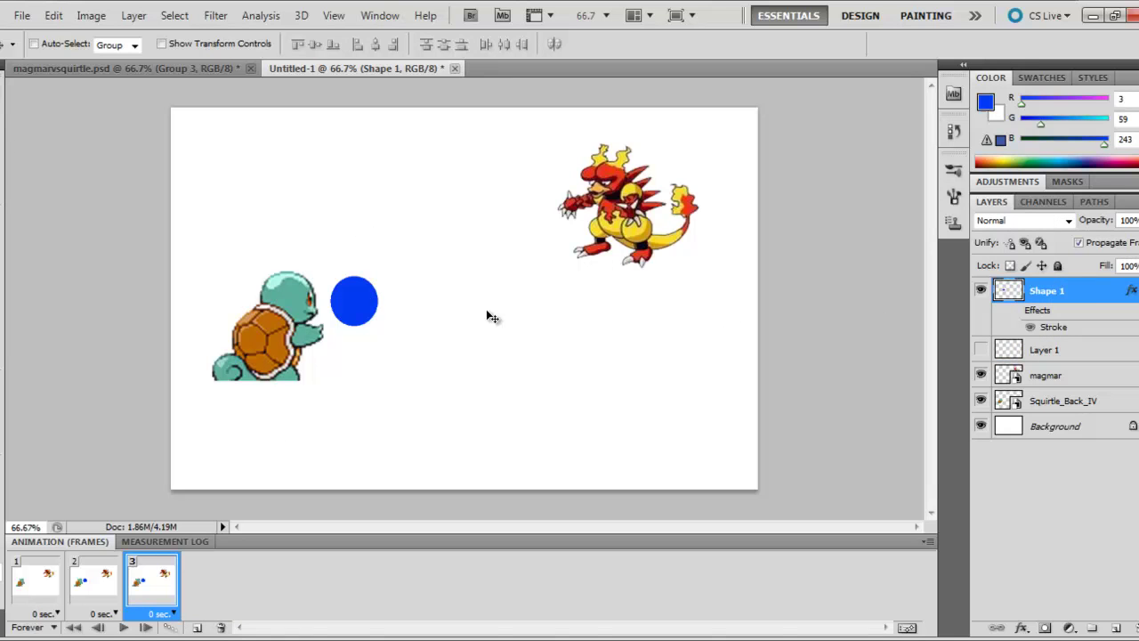
left_click_drag(360, 316, 381, 183)
left_click_drag(291, 383, 546, 327)
mouse_move(621, 204)
left_mouse_down()
mouse_move(616, 182)
mouse_move(620, 200)
left_mouse_up()
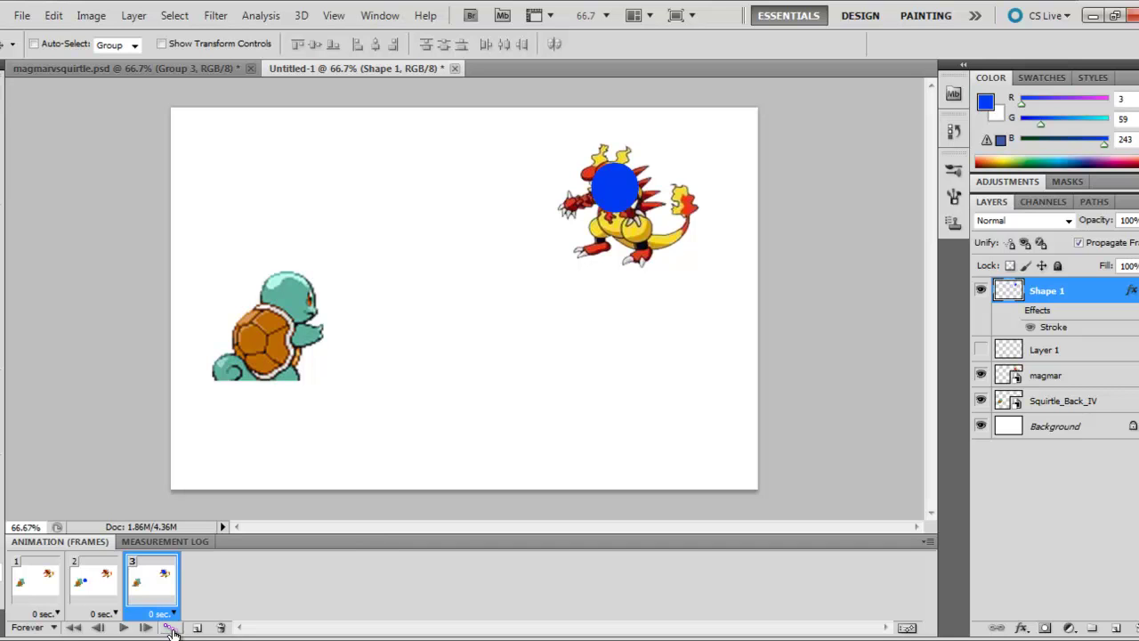
left_click(172, 628)
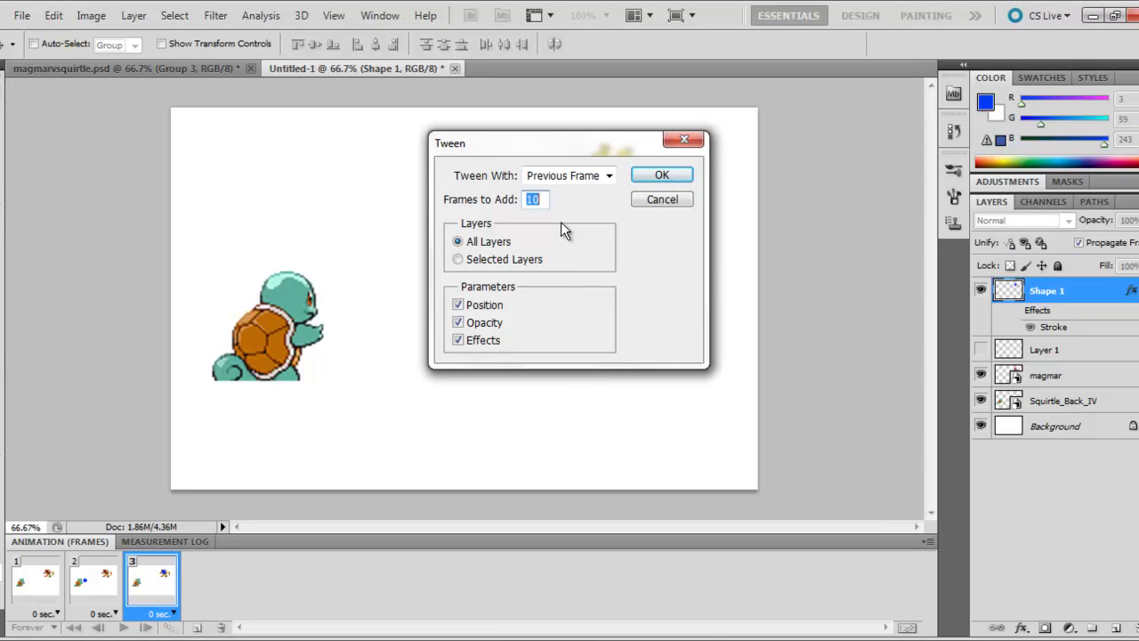
key("Return")
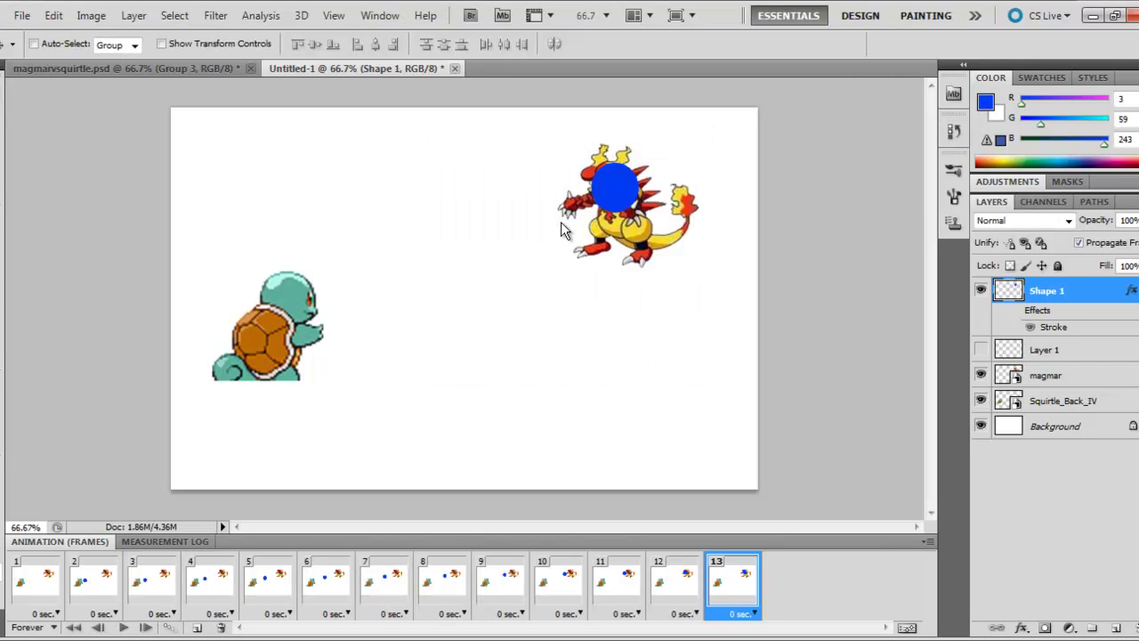
- Step through frames 2 to 13 to check the ball's path to Magmar
left_click(109, 592)
left_click(169, 595)
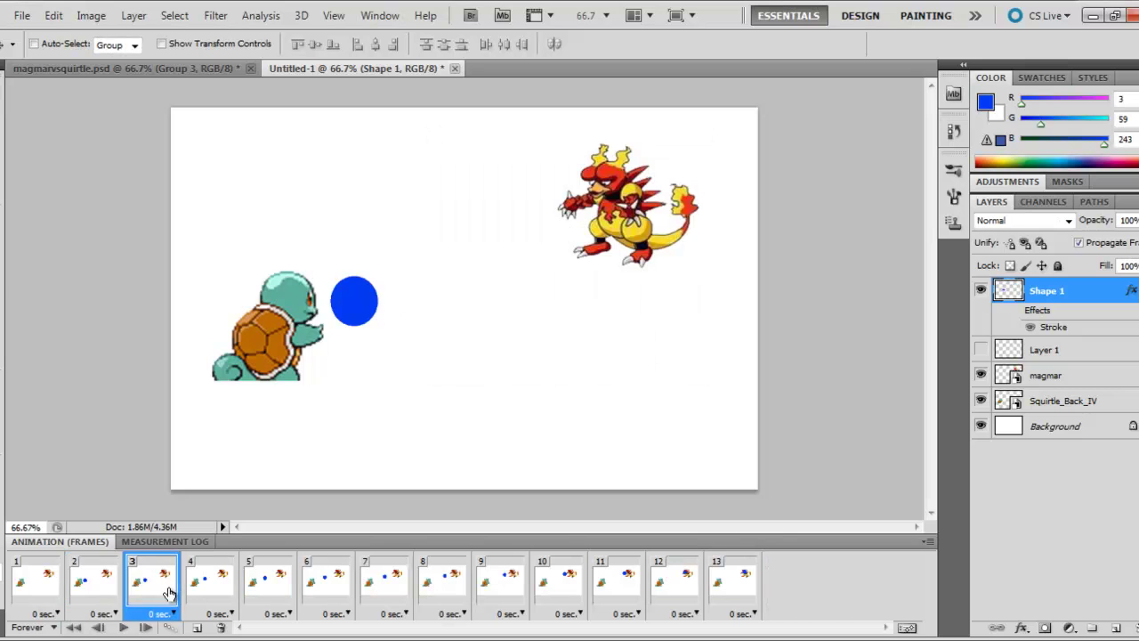
left_click(89, 592)
left_click(147, 592)
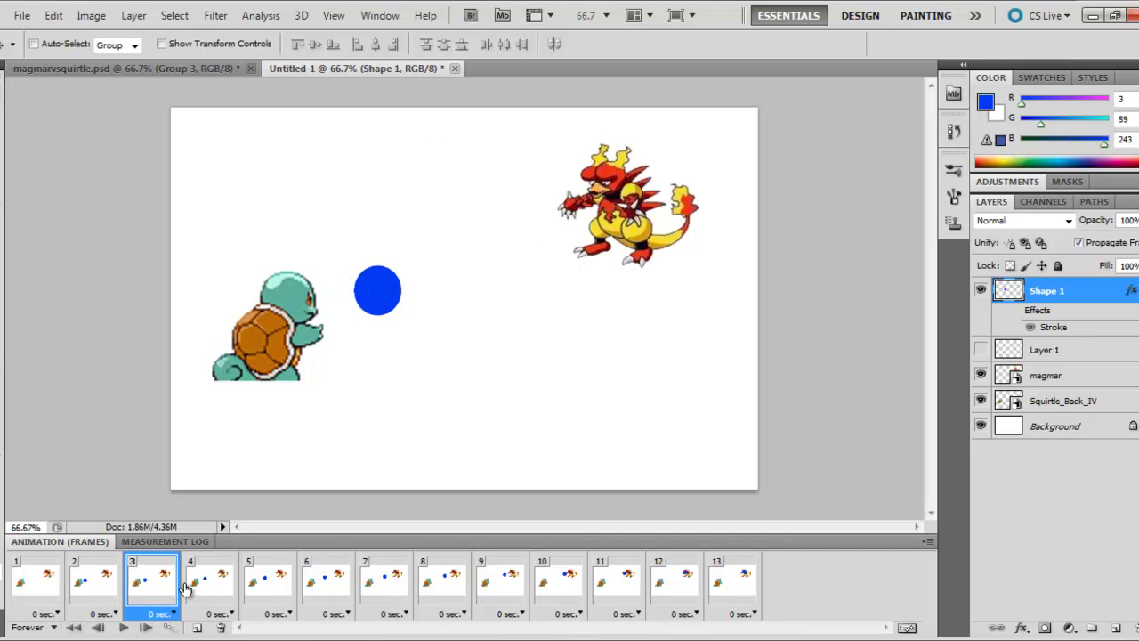
left_click(227, 589)
left_click(283, 590)
left_click(338, 592)
left_click(397, 592)
left_click(458, 592)
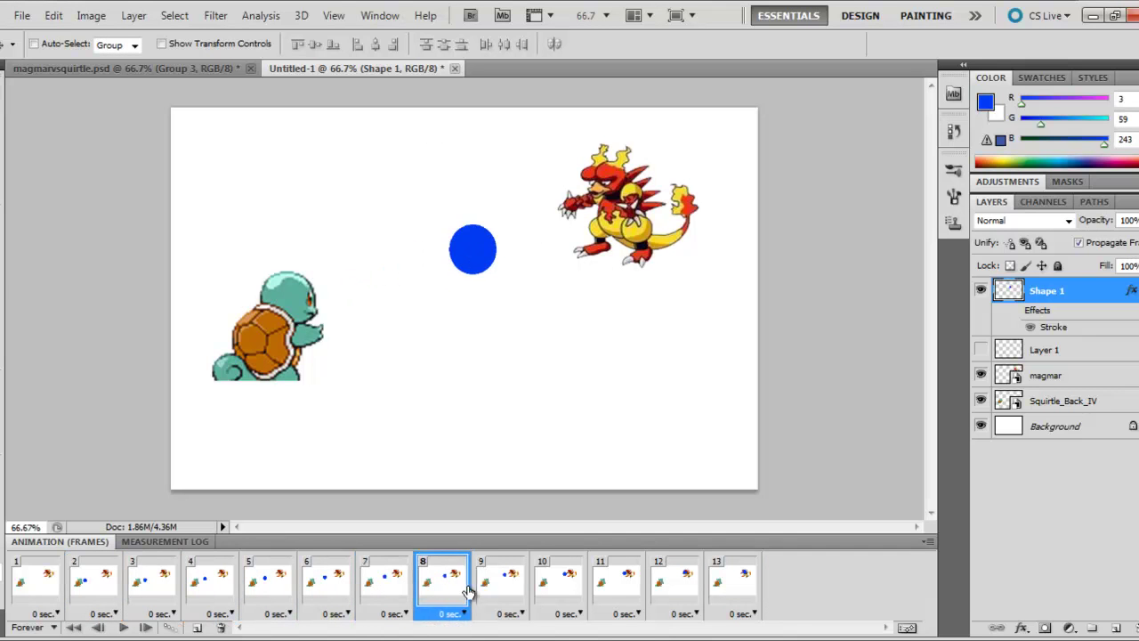
left_click(516, 591)
left_click(546, 588)
left_click(609, 590)
left_click(676, 591)
left_click(725, 590)
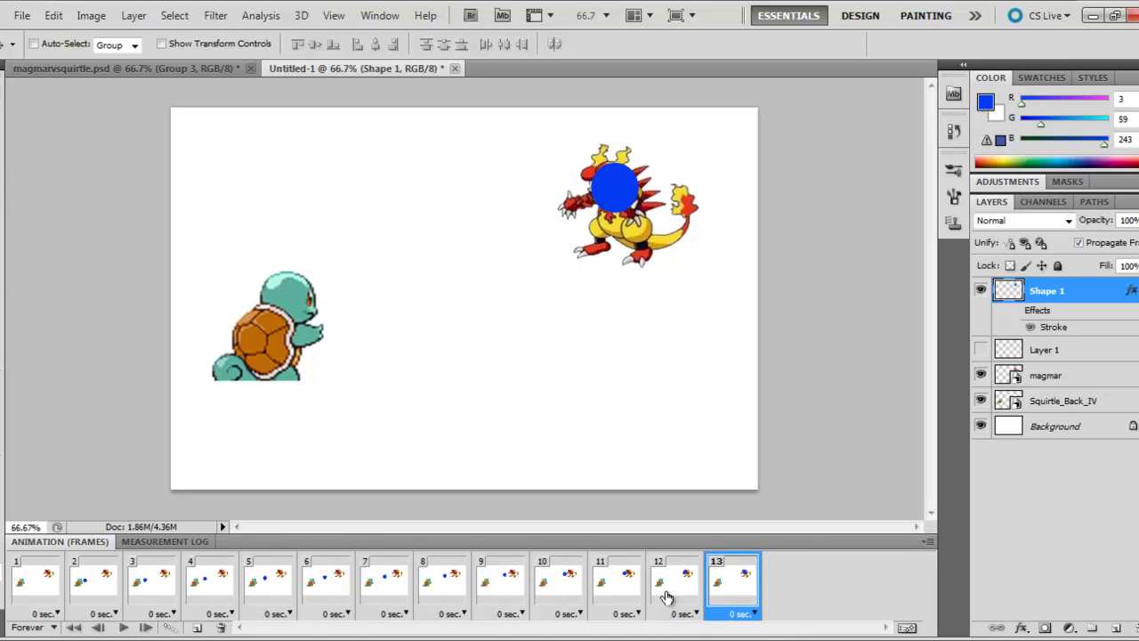
- Play the 13-frame animation from frame 1, stop it, and jump to frame 13
left_click(16, 578)
left_click(123, 628)
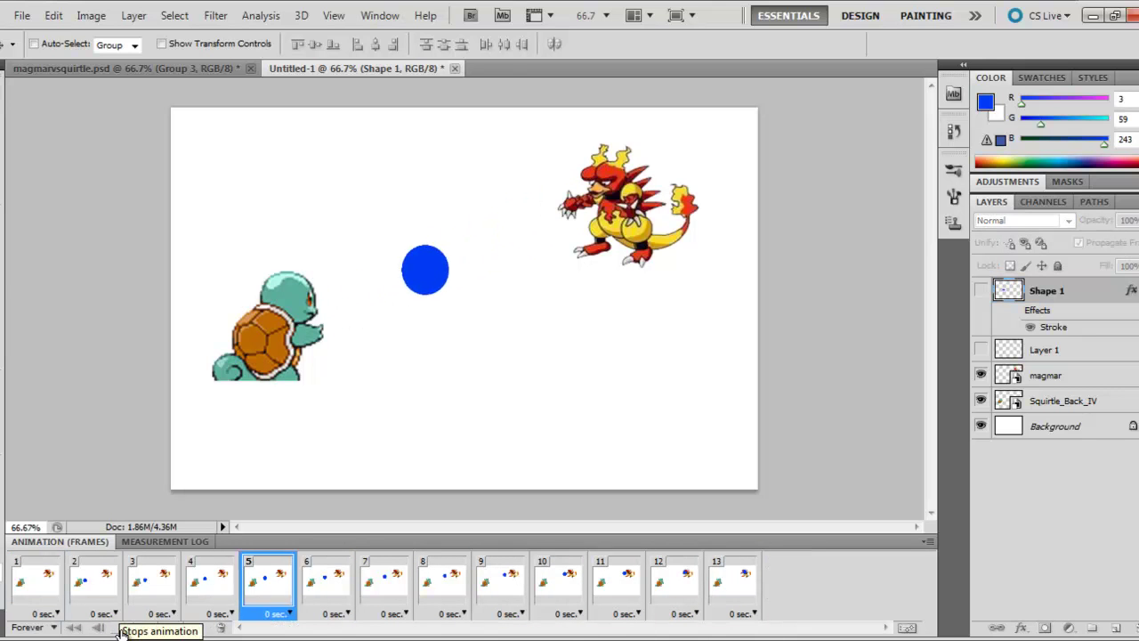
left_click(123, 628)
left_click(742, 598)
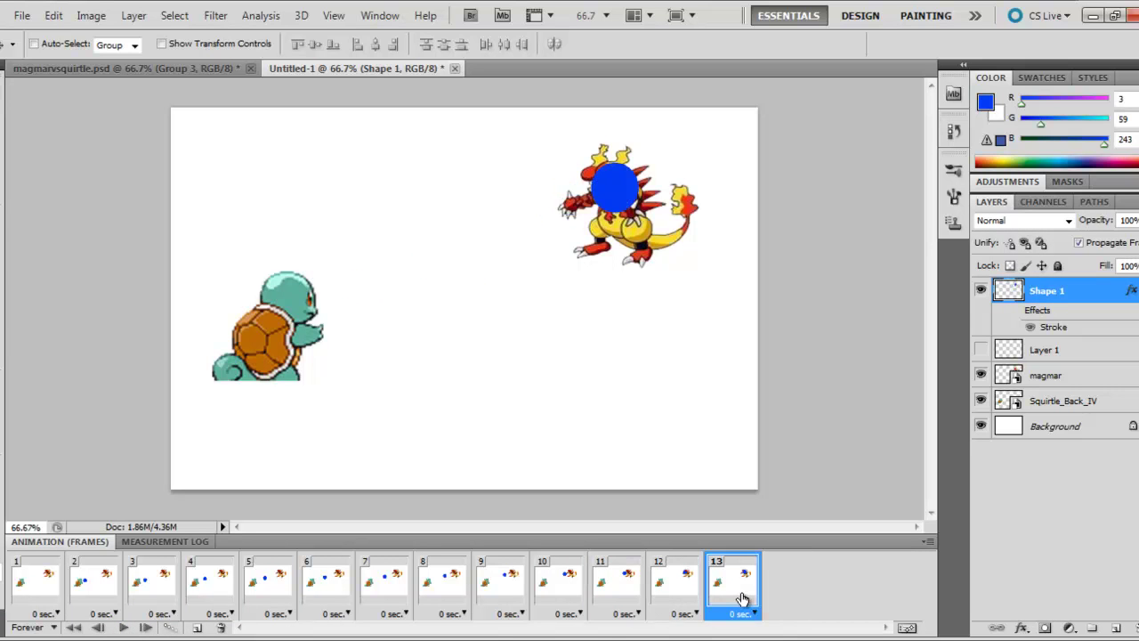
- Add frame 14 with the ball hidden and the water drops moved onto Magmar's face
left_click(197, 629)
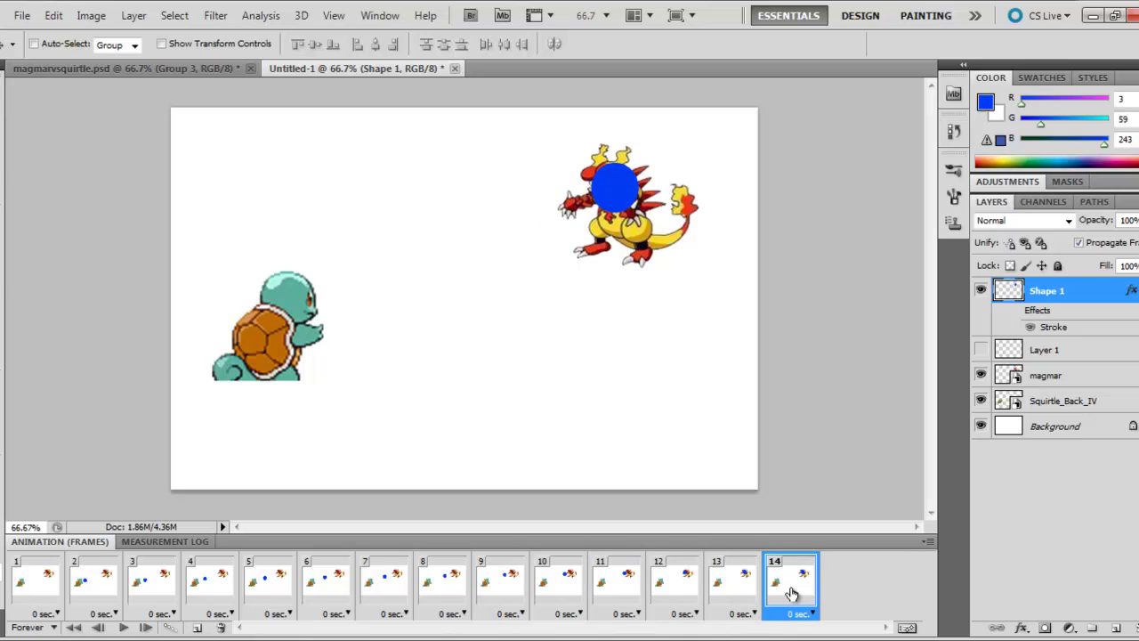
left_click(981, 291)
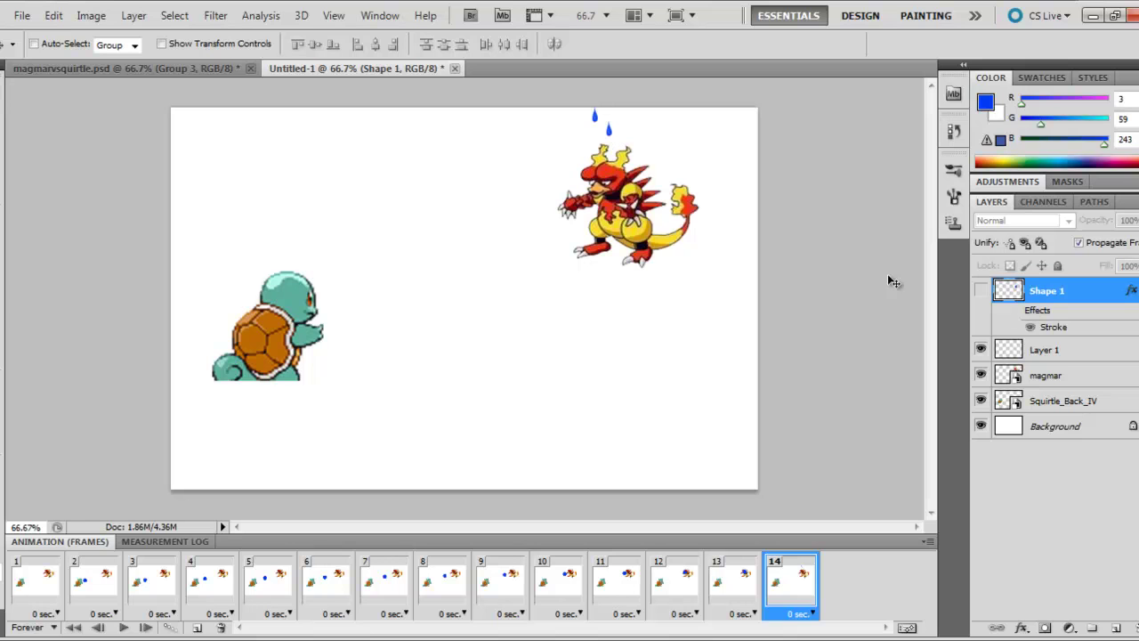
left_click(1063, 354)
left_click_drag(623, 145, 631, 185)
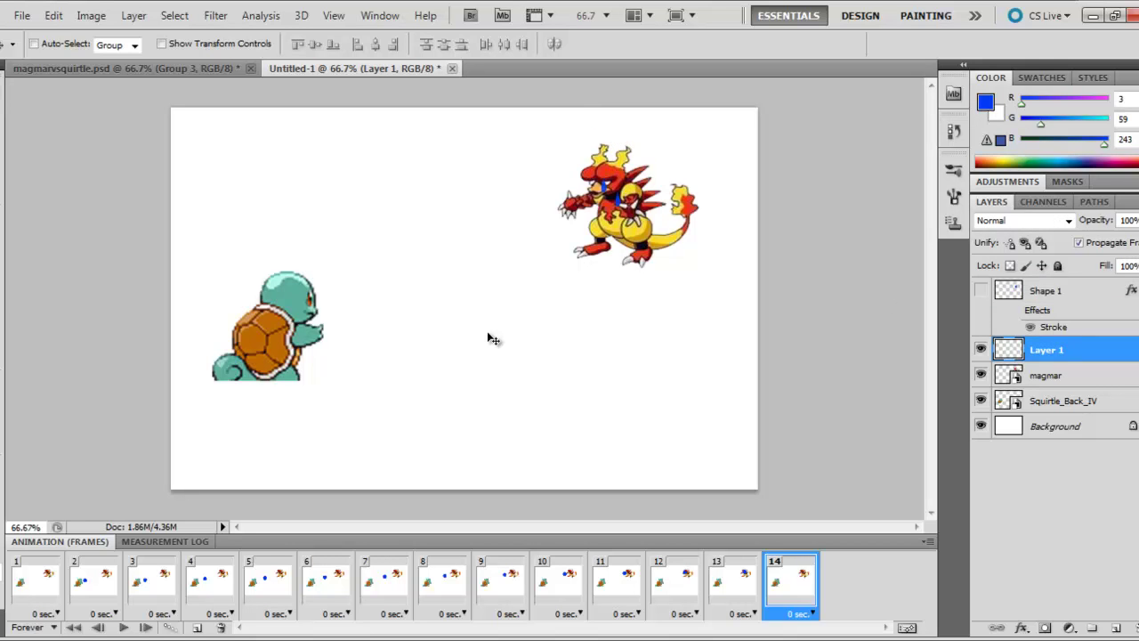
- Preview the animation from frame 1, then stop and select frame 14
left_click(35, 584)
left_click(123, 627)
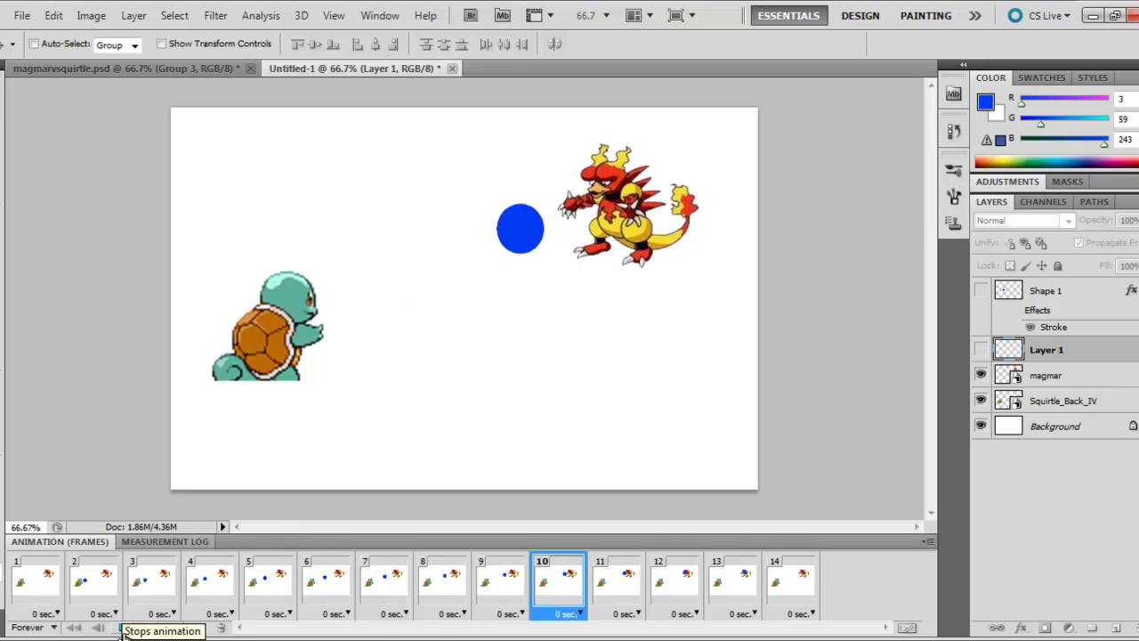
left_click(123, 628)
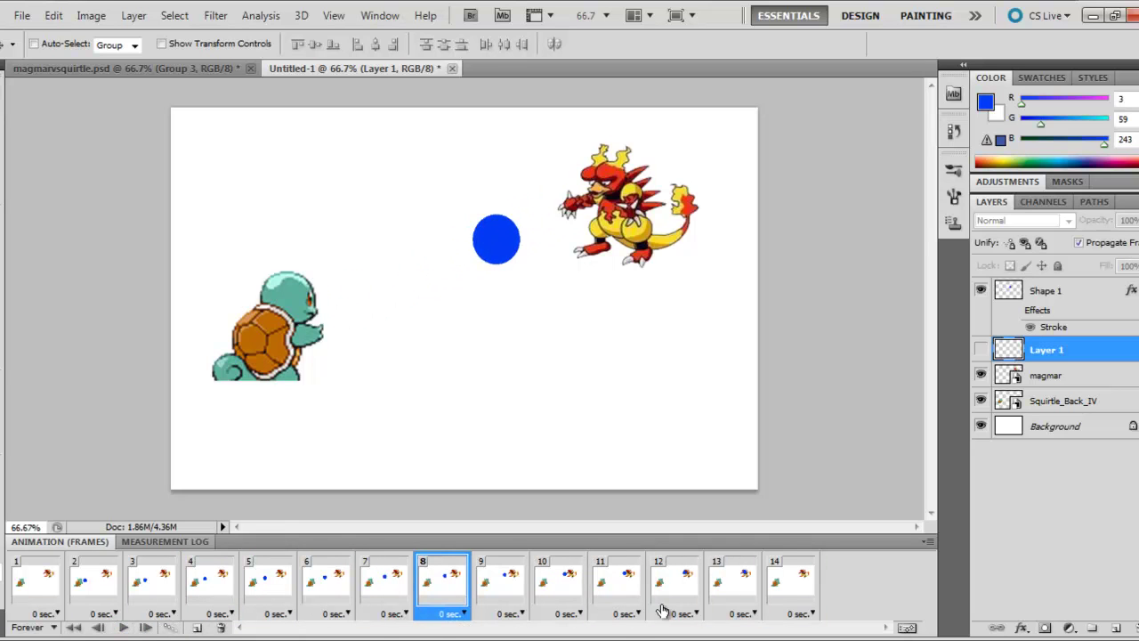
left_click(783, 588)
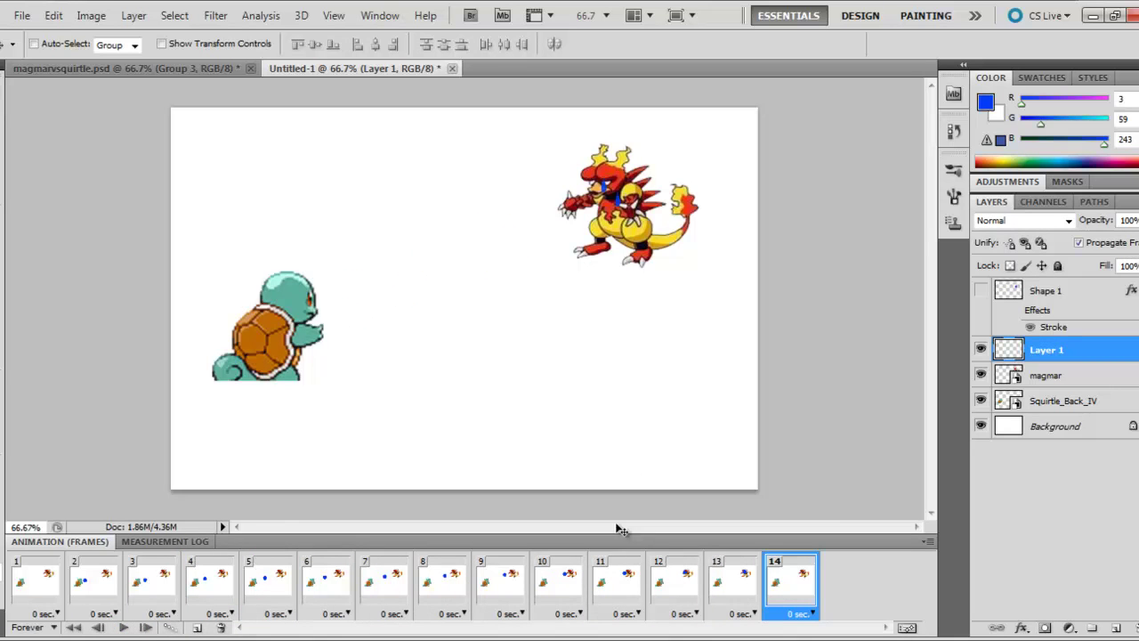
- Add frame 15 with the drops nudged lower, then tween 10 frames from the previous frame
left_click(197, 627)
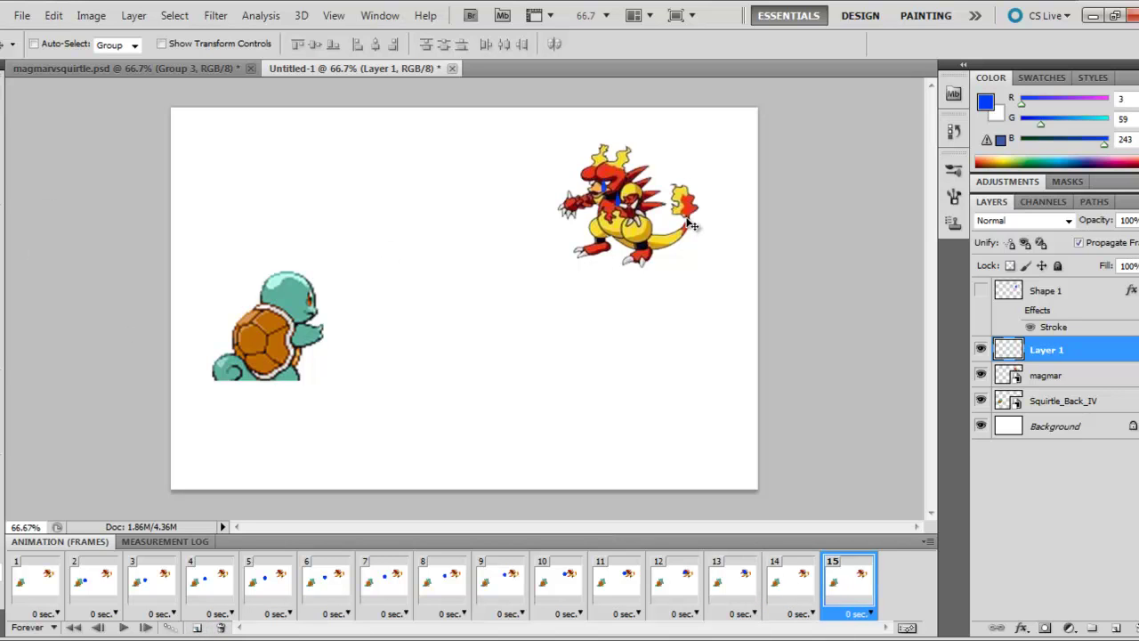
key("shift+Down")
key("shift+Down")
key("shift+Down")
key("shift+Down")
key("shift+Down")
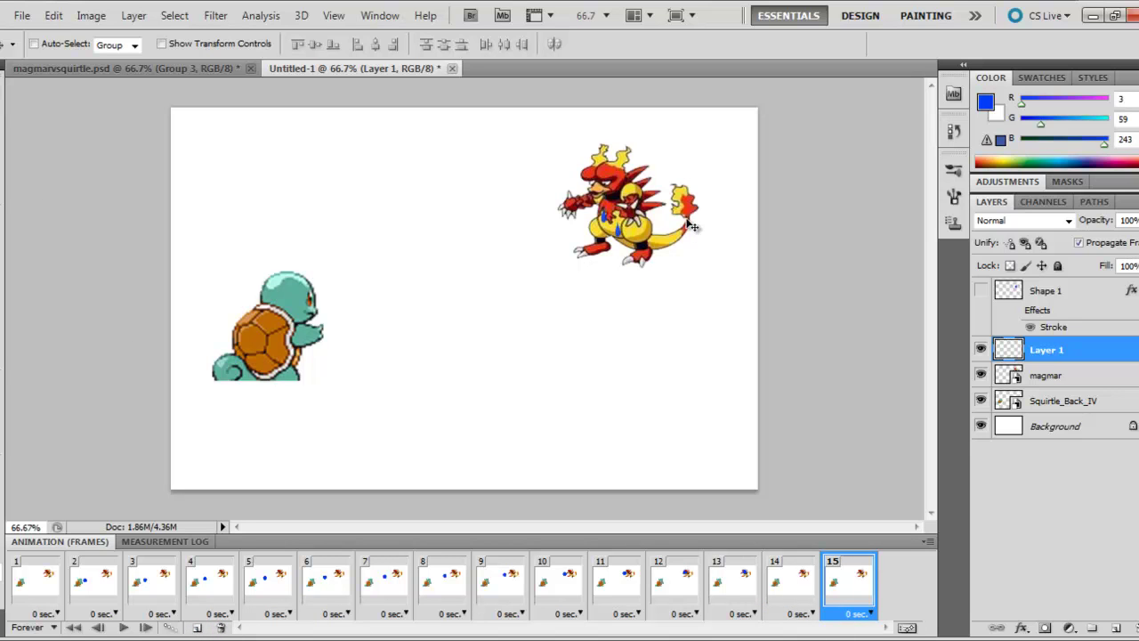
key("shift+Down")
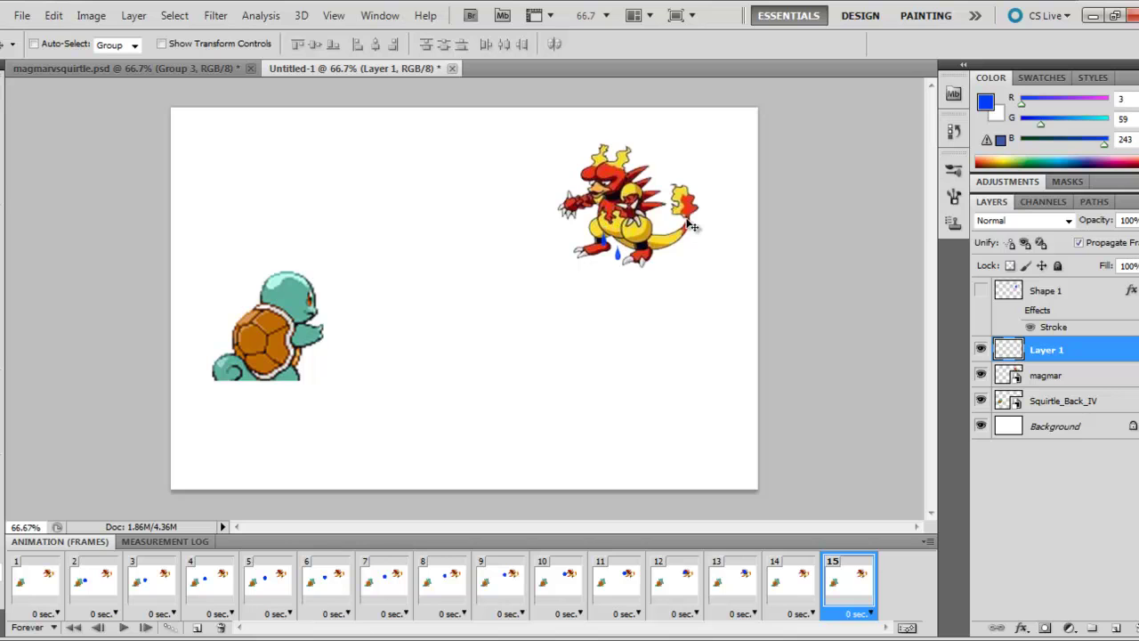
left_click(174, 630)
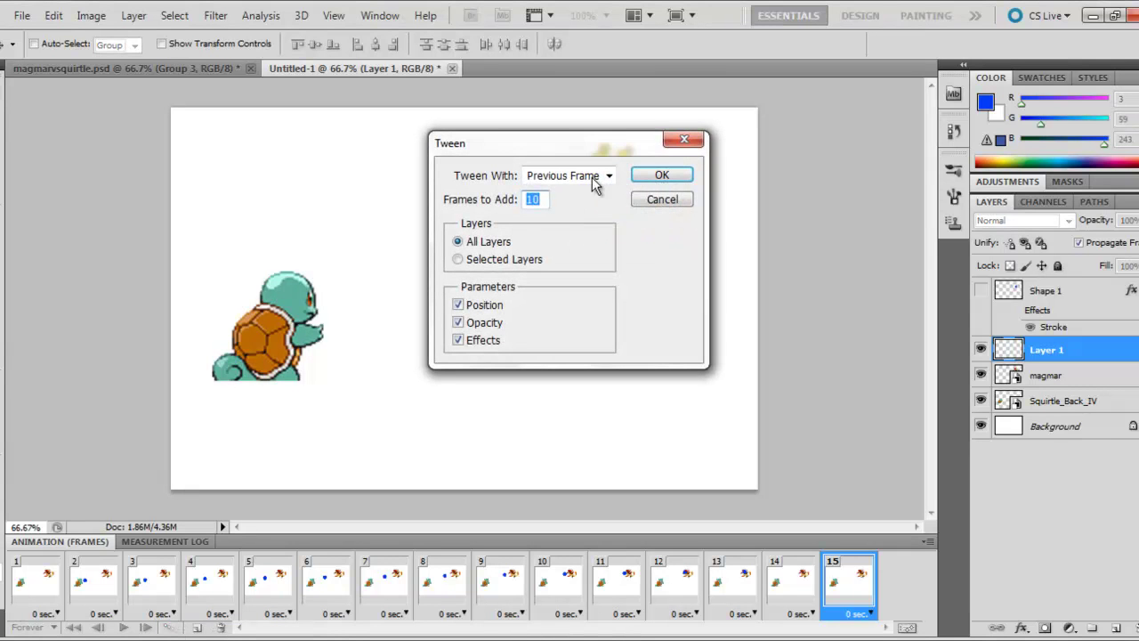
left_click(662, 176)
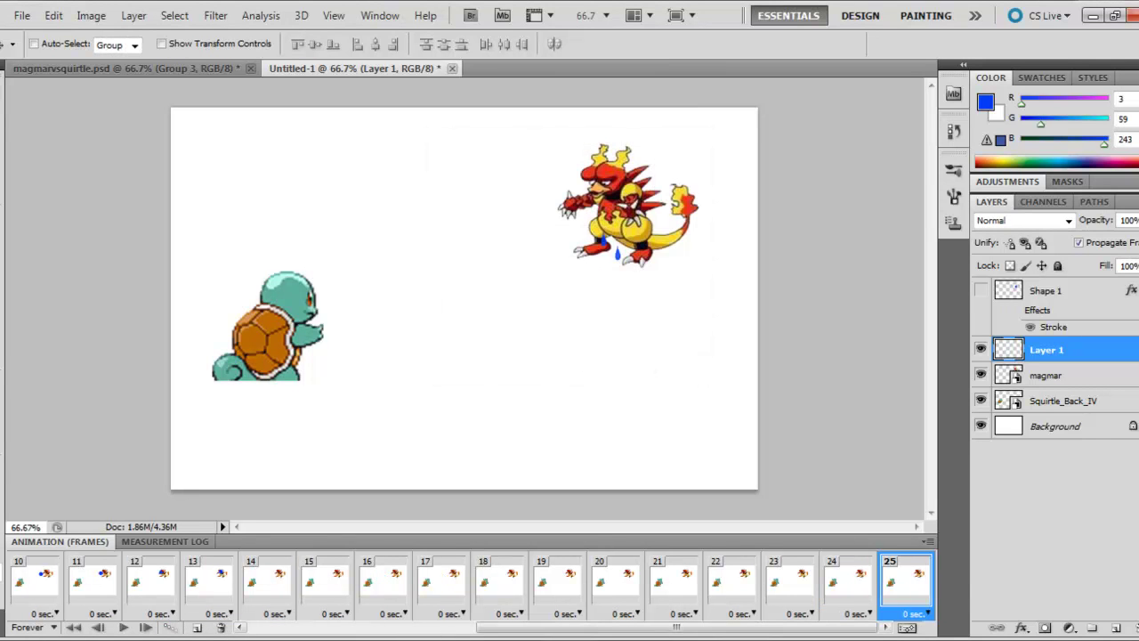
- Play the animation from frame 1, stop it, and inspect the last frame, 25
left_click_drag(481, 630, 250, 630)
left_click(64, 598)
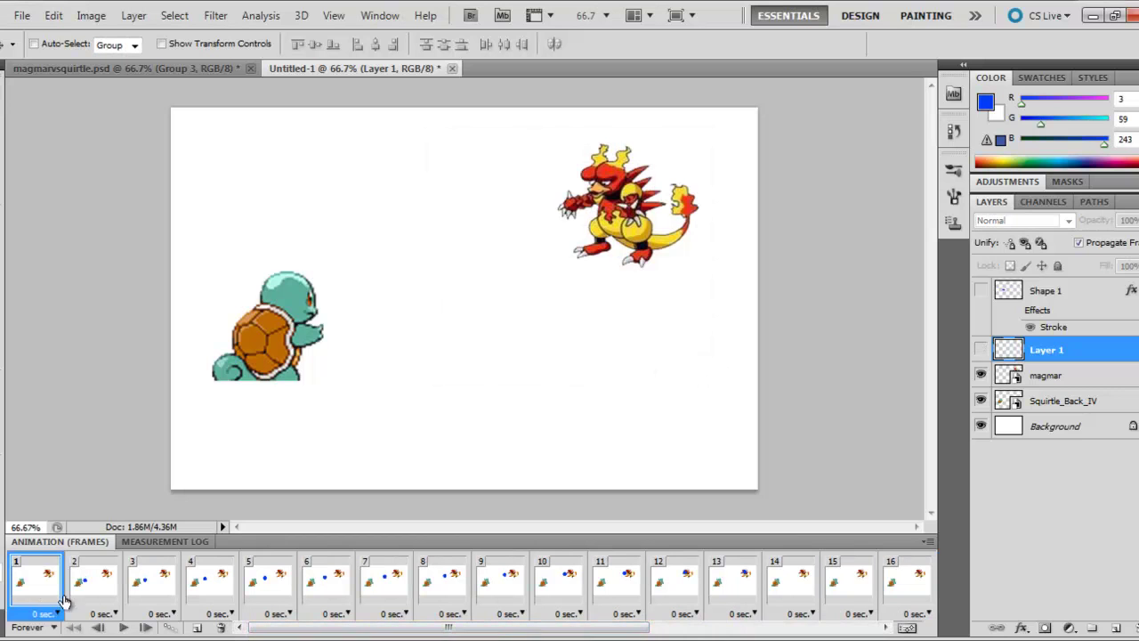
left_click(124, 627)
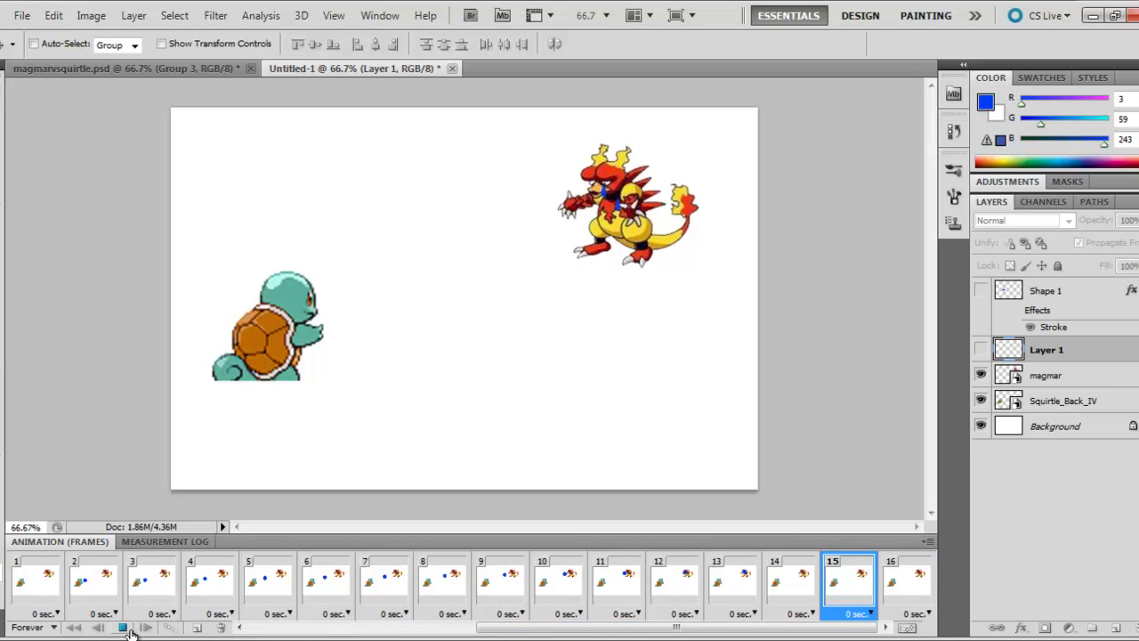
left_click(129, 630)
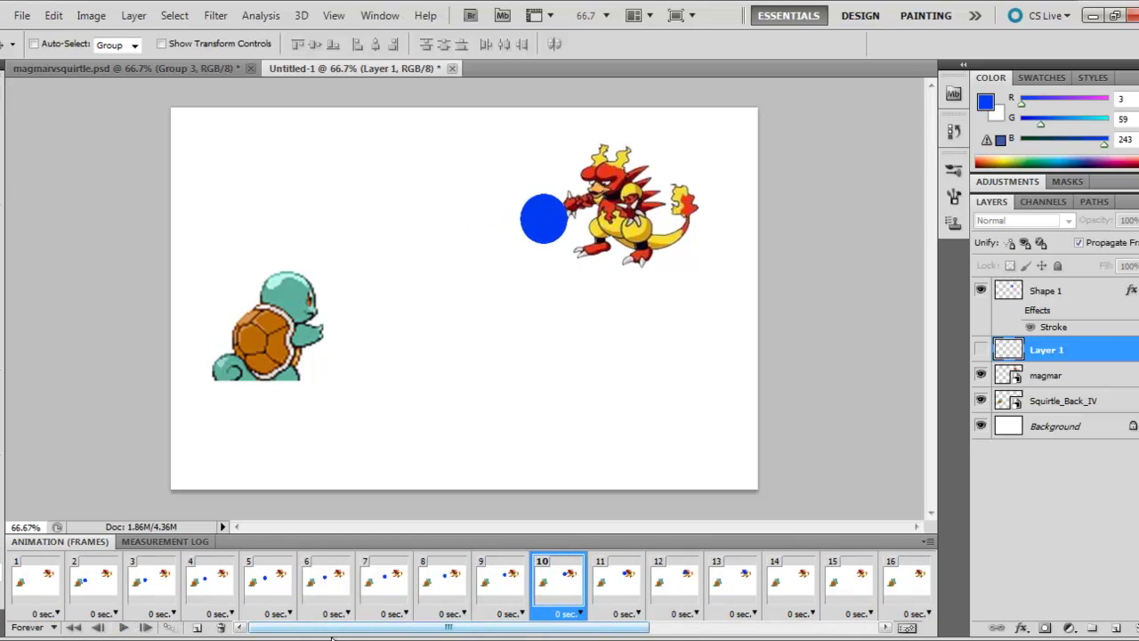
left_click_drag(449, 628, 684, 631)
left_click(897, 587)
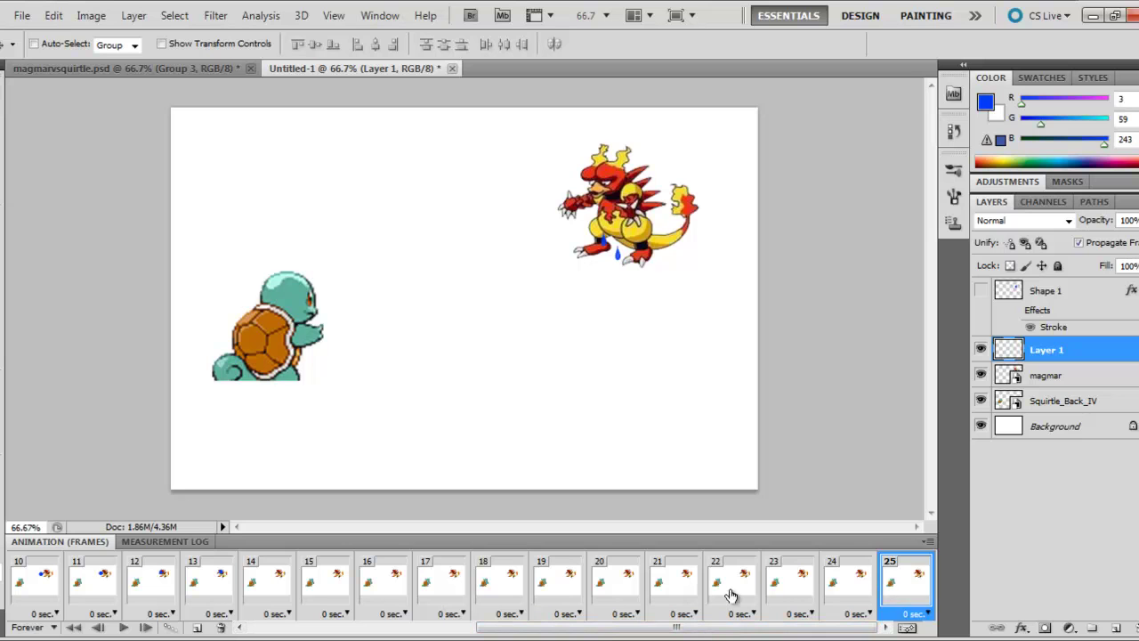
- Step back from frame 16 through frame 13 to frame 14 without the ball
left_click(381, 591)
left_click(343, 594)
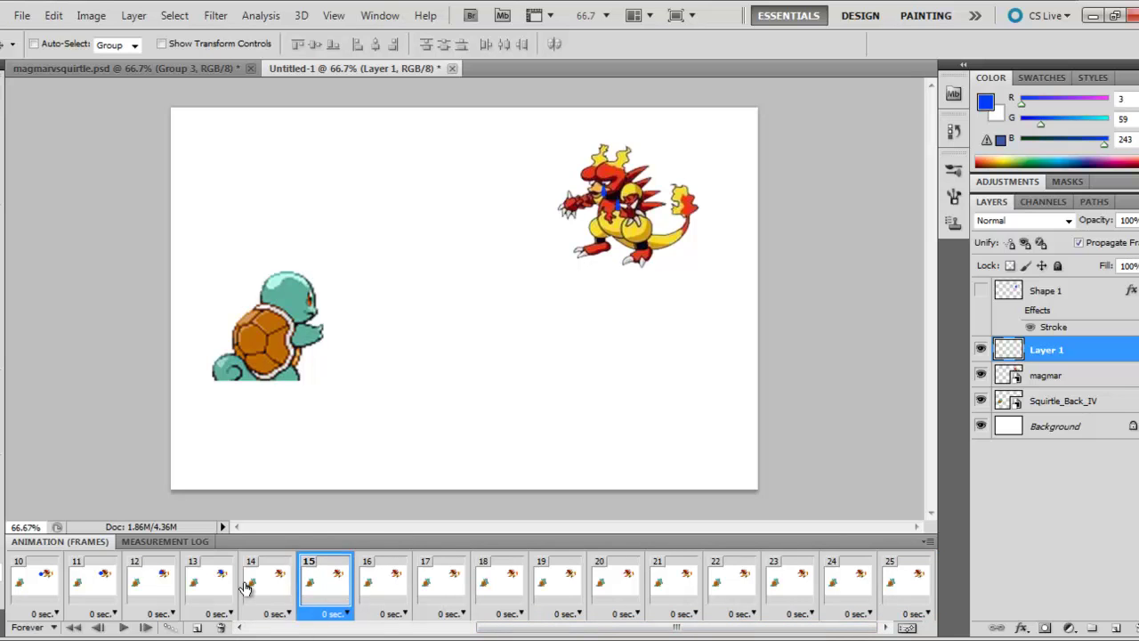
left_click(248, 590)
left_click(208, 587)
left_click(265, 587)
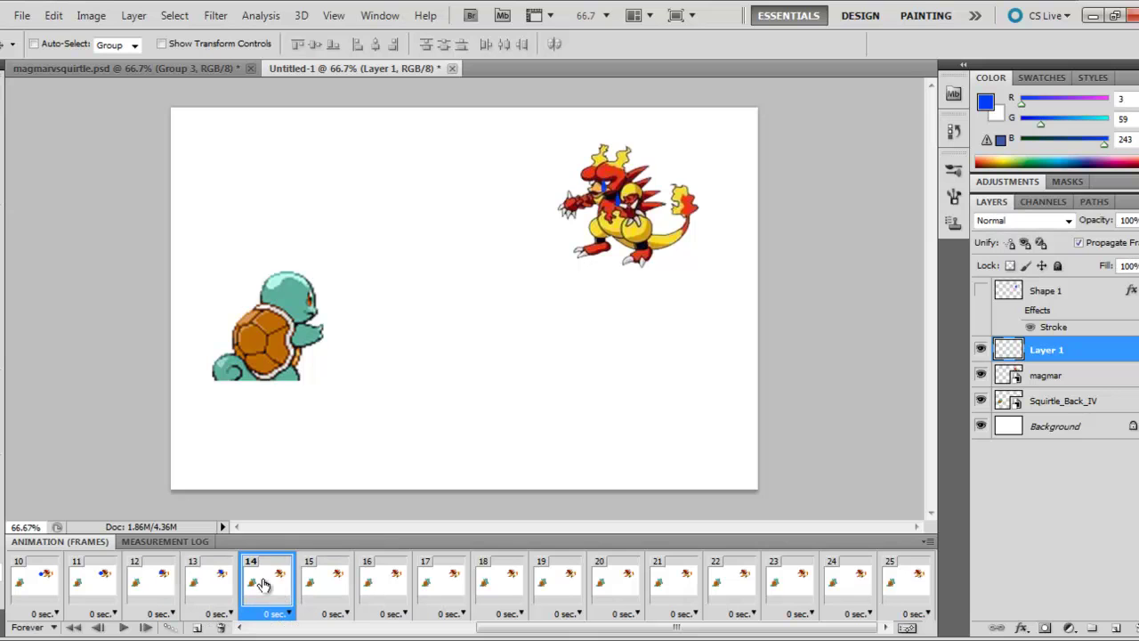
- Select frames 14–25 and duplicate them as new frames 26–37
left_click(910, 585, "shift")
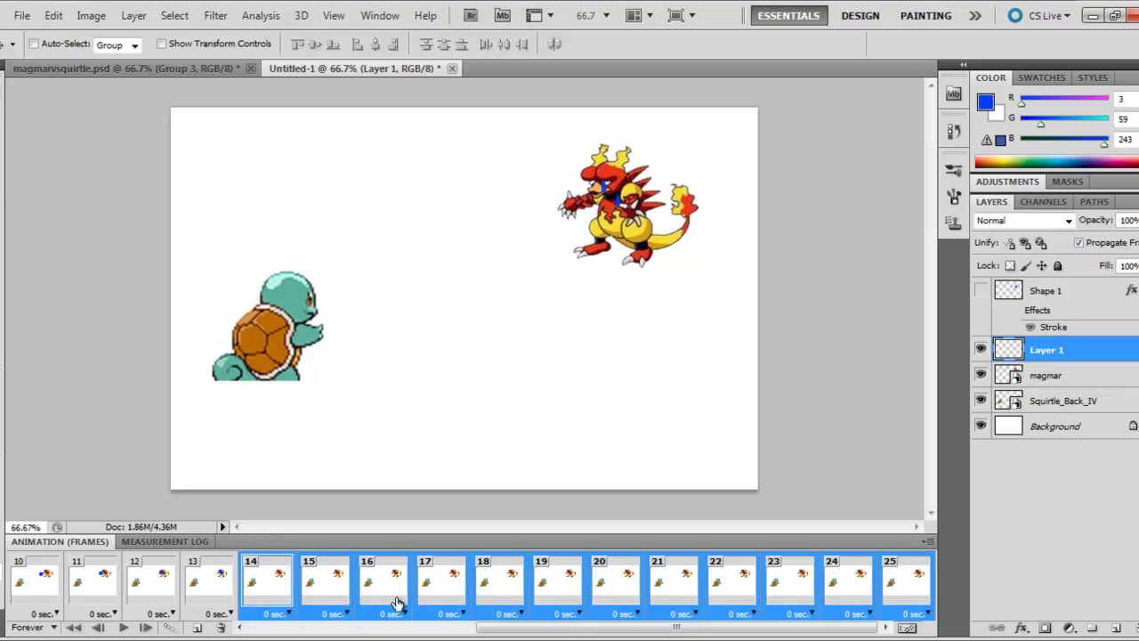
left_click_drag(271, 602, 198, 630)
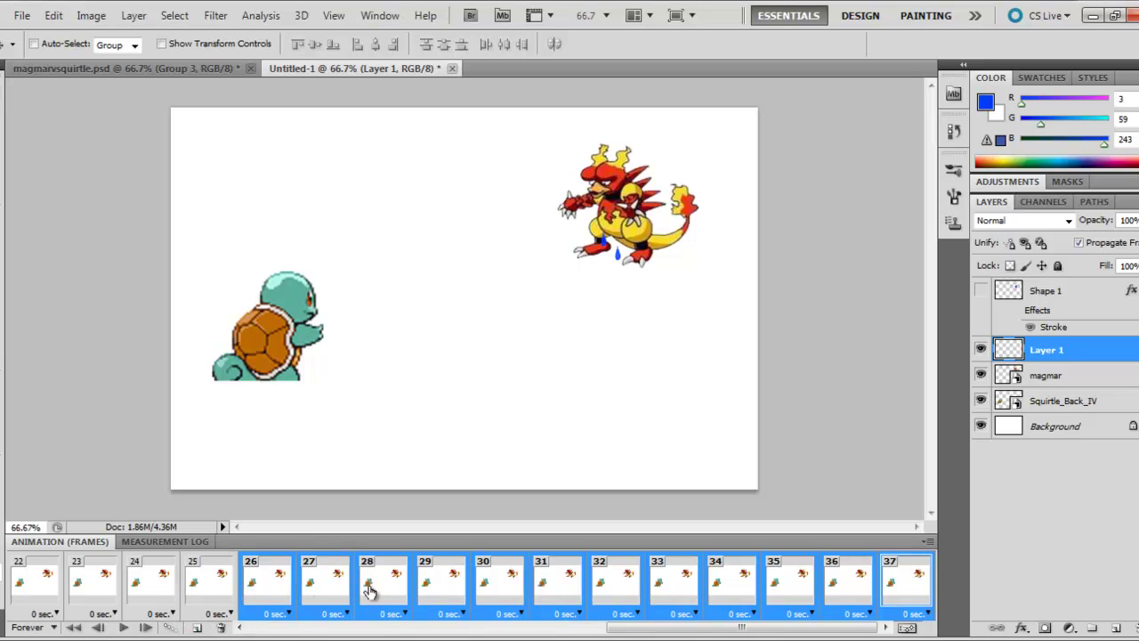
left_click(890, 595)
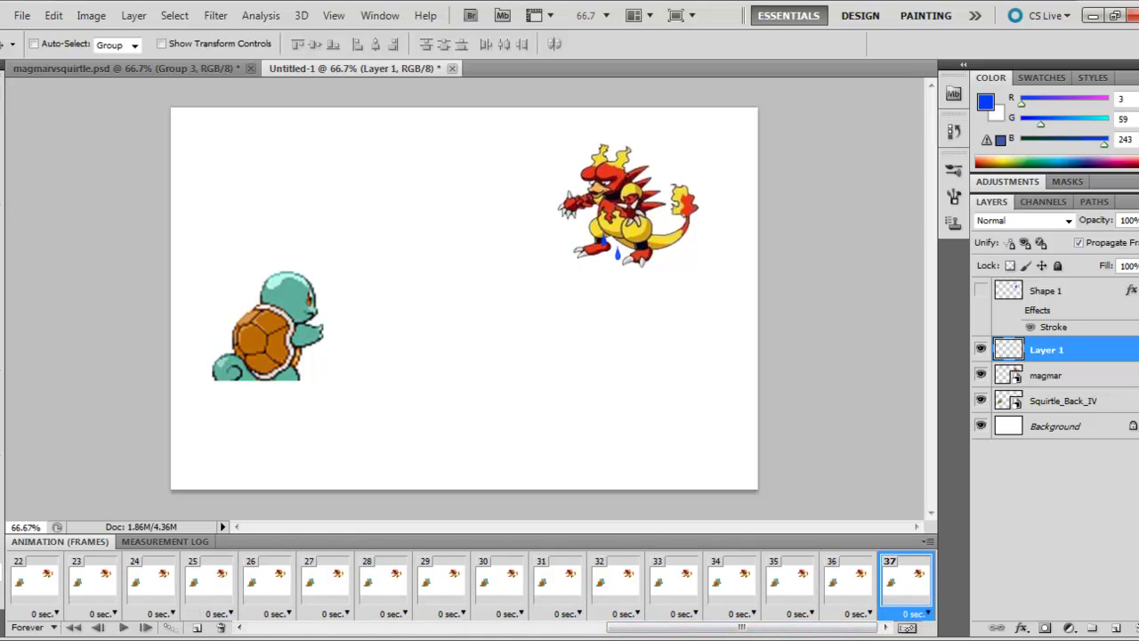
left_click(252, 627)
left_click(252, 627)
- Play the 37-frame animation from frame 1, then stop it
left_click(45, 587)
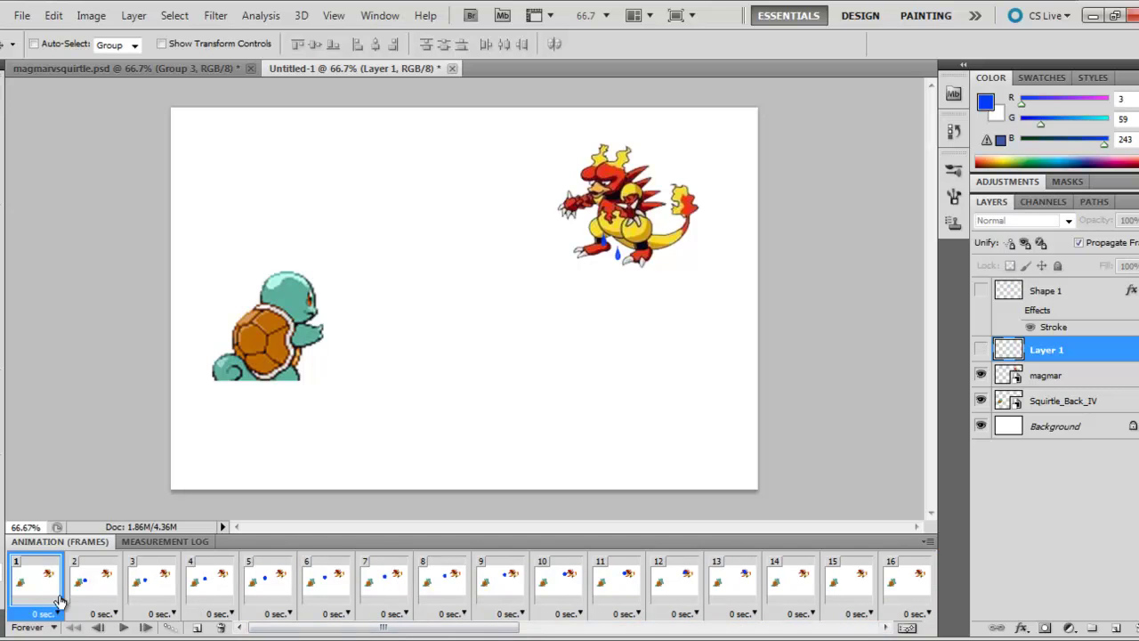
left_click(125, 628)
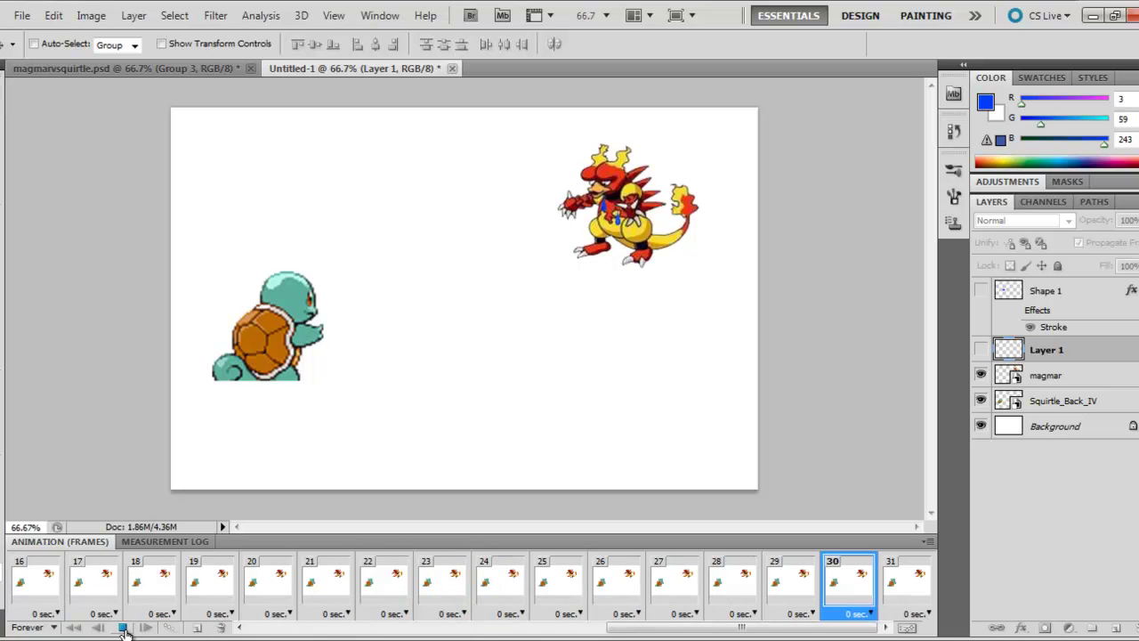
left_click(124, 629)
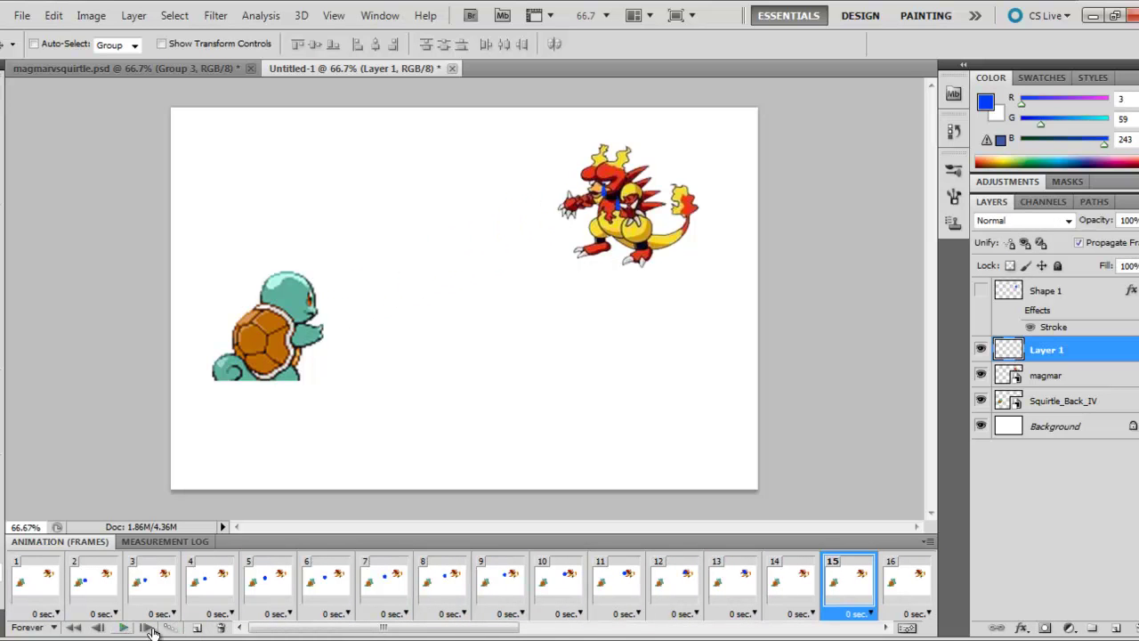
left_click_drag(408, 628, 760, 630)
- Set frame 37's delay to 5.0 seconds
left_click(908, 582)
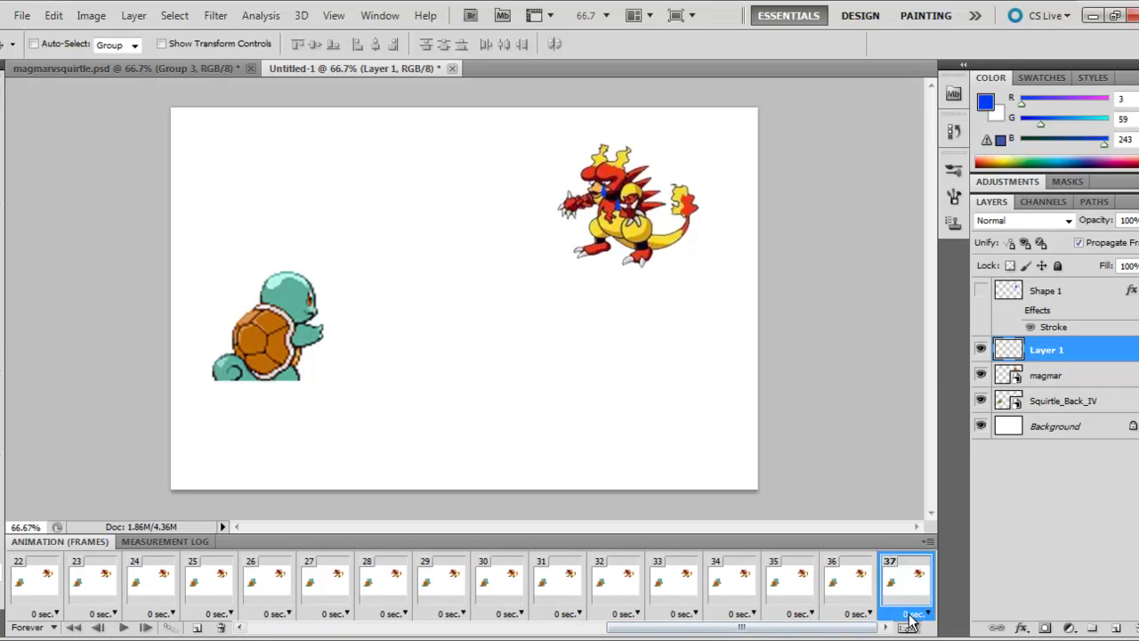
left_click(916, 613)
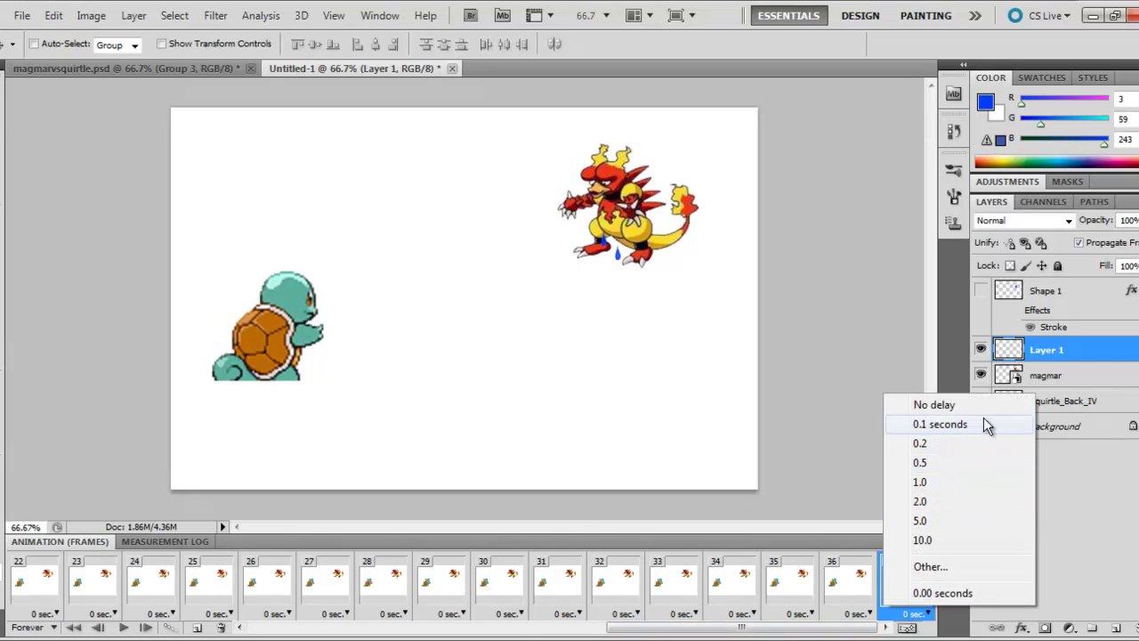
left_click(928, 614)
left_click(928, 614)
left_click(921, 521)
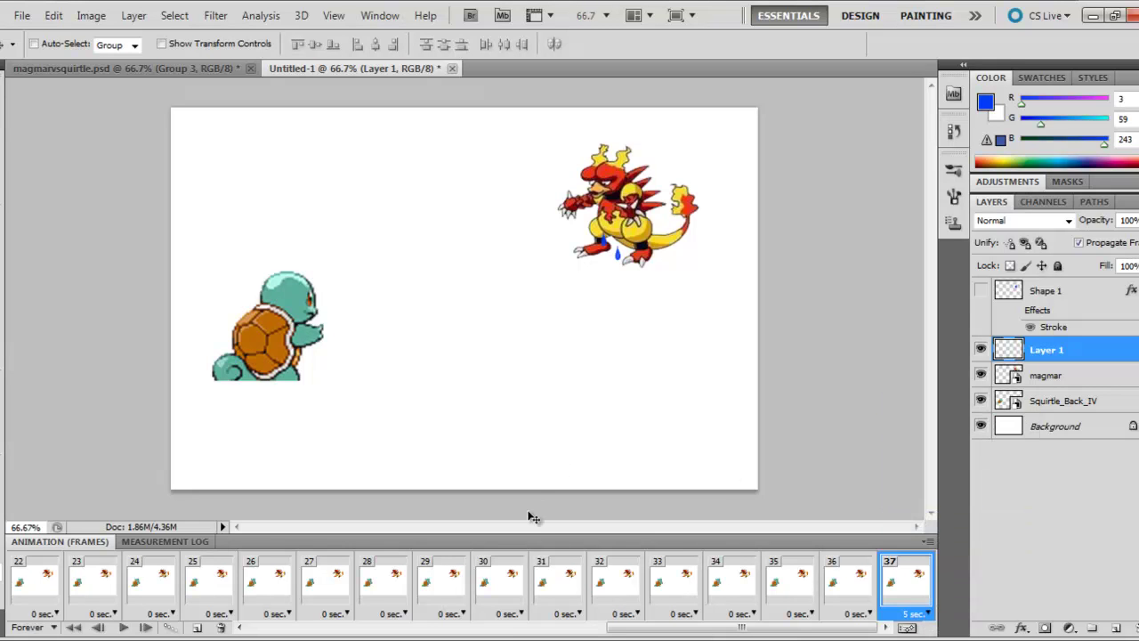
left_click(294, 632)
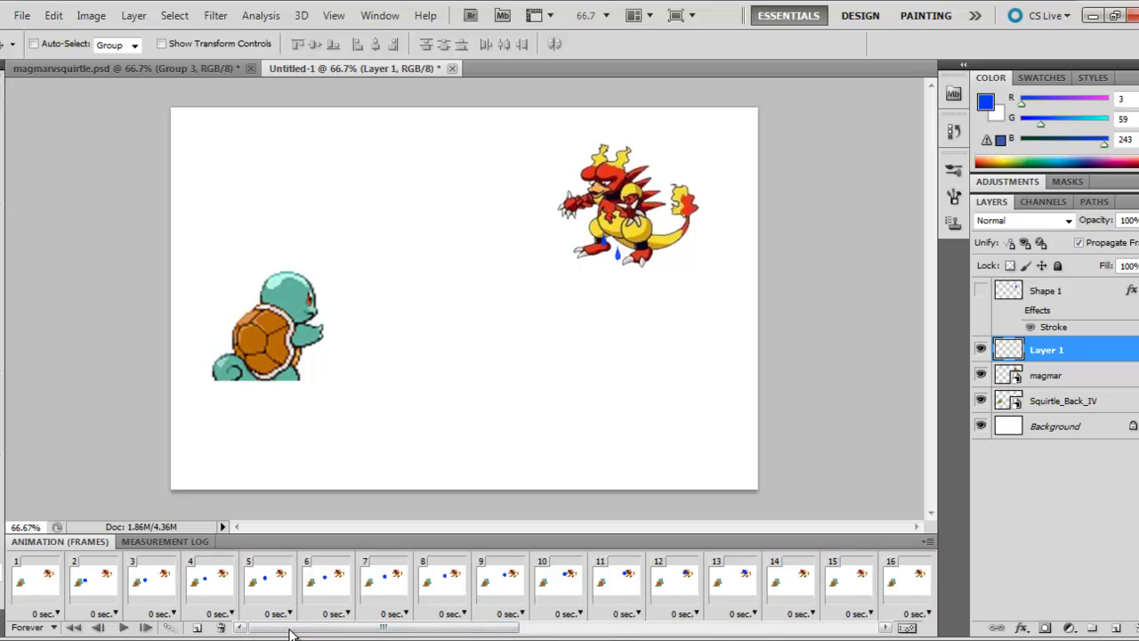
- Preview the animation from frame 1, then hide Layer 1's water drop on frame 37
left_click(49, 586)
left_click(122, 628)
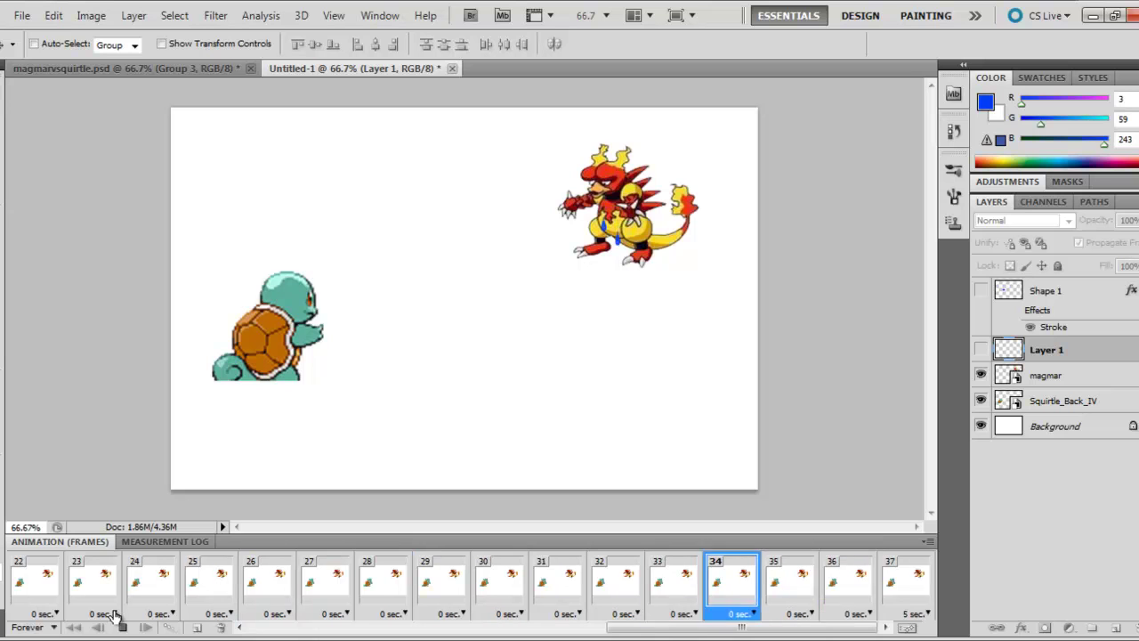
left_click(123, 627)
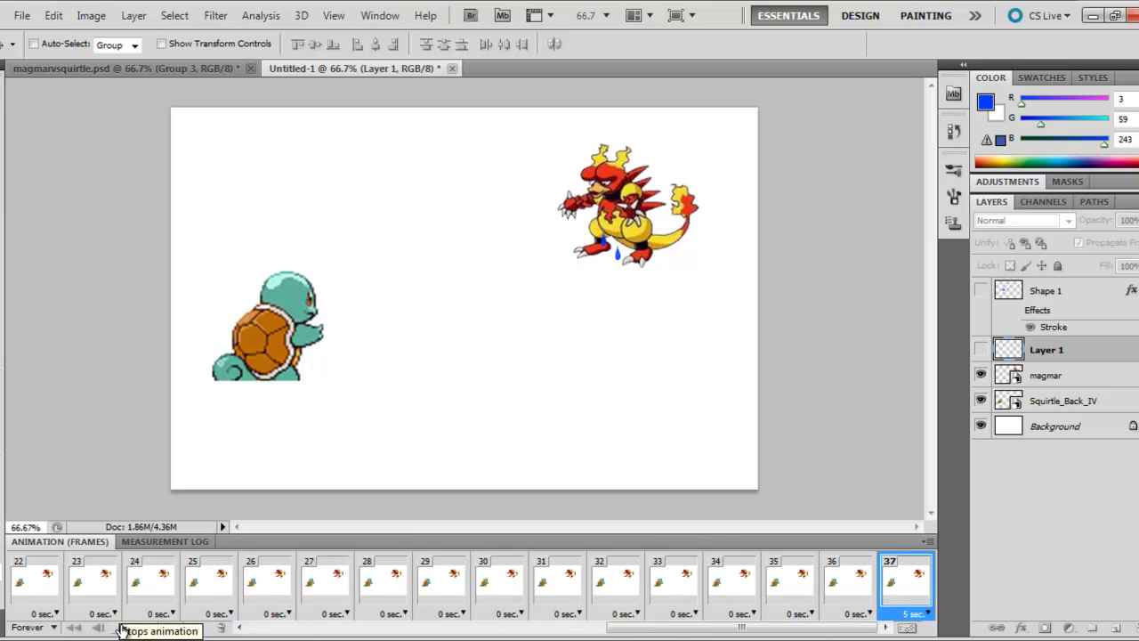
left_click(981, 349)
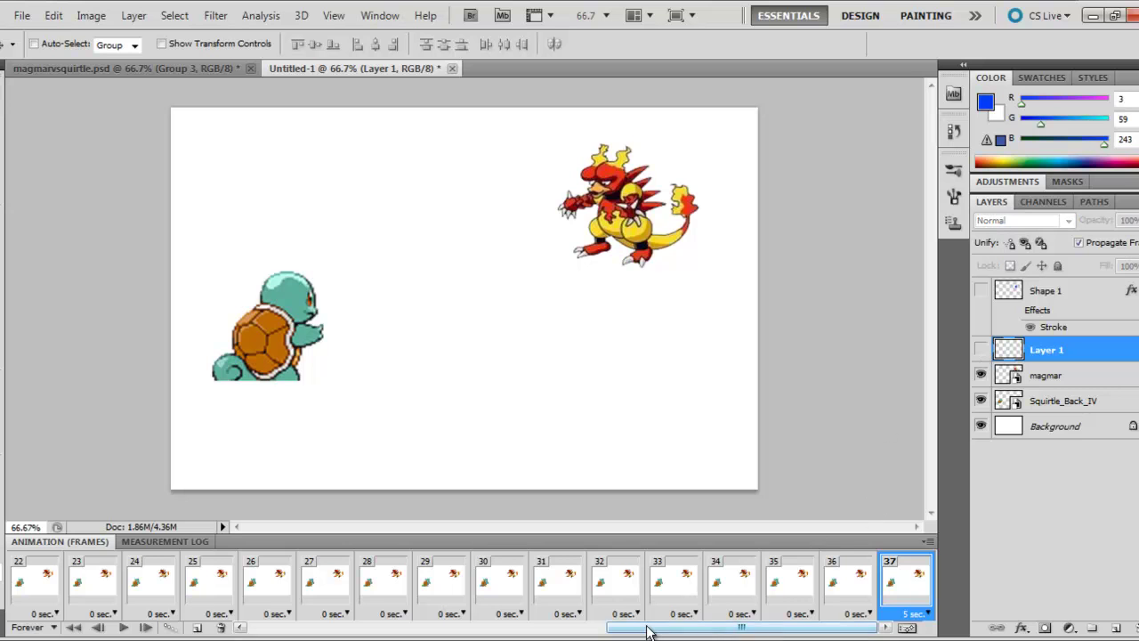
- Replay the 37-frame animation from frame 1
left_click_drag(648, 632, 272, 628)
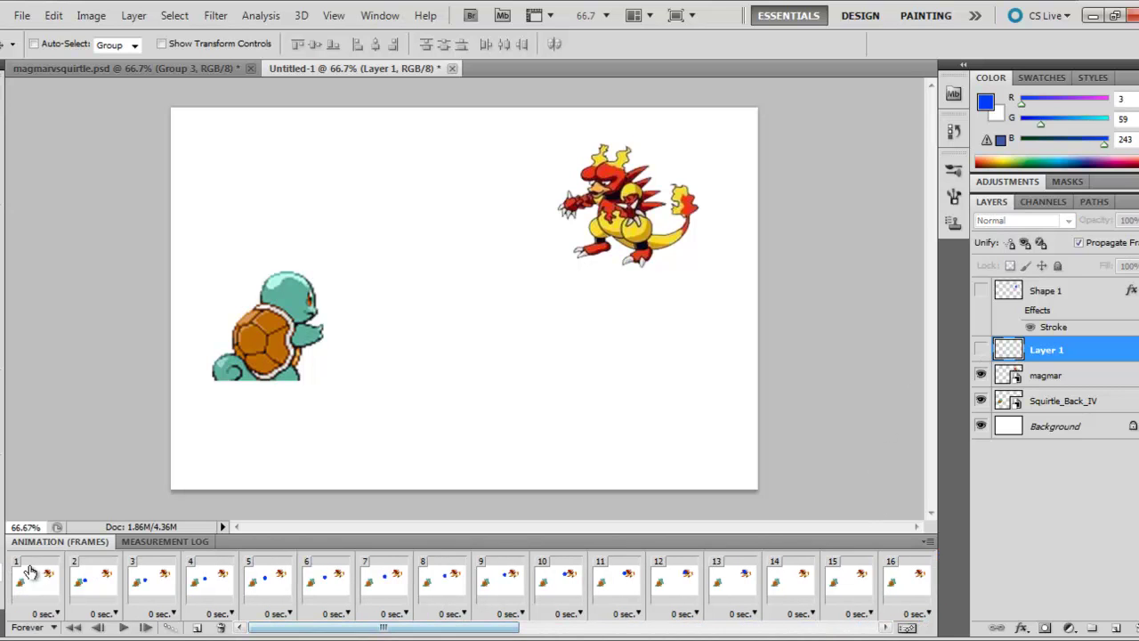
left_click(144, 628)
left_click(123, 627)
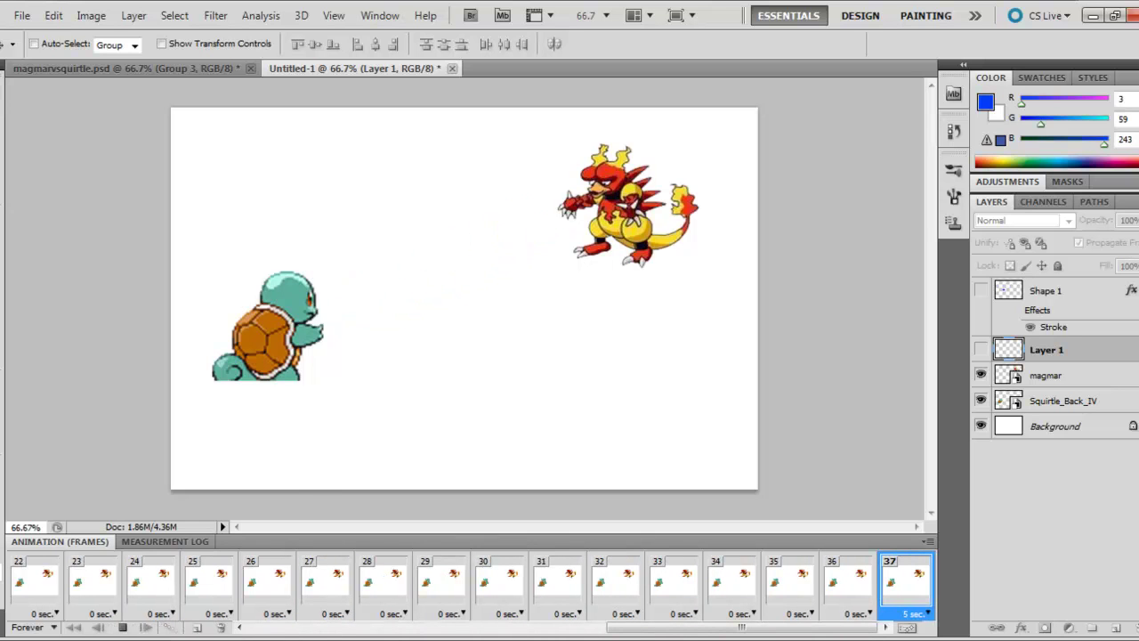
mouse_move(210, 636)
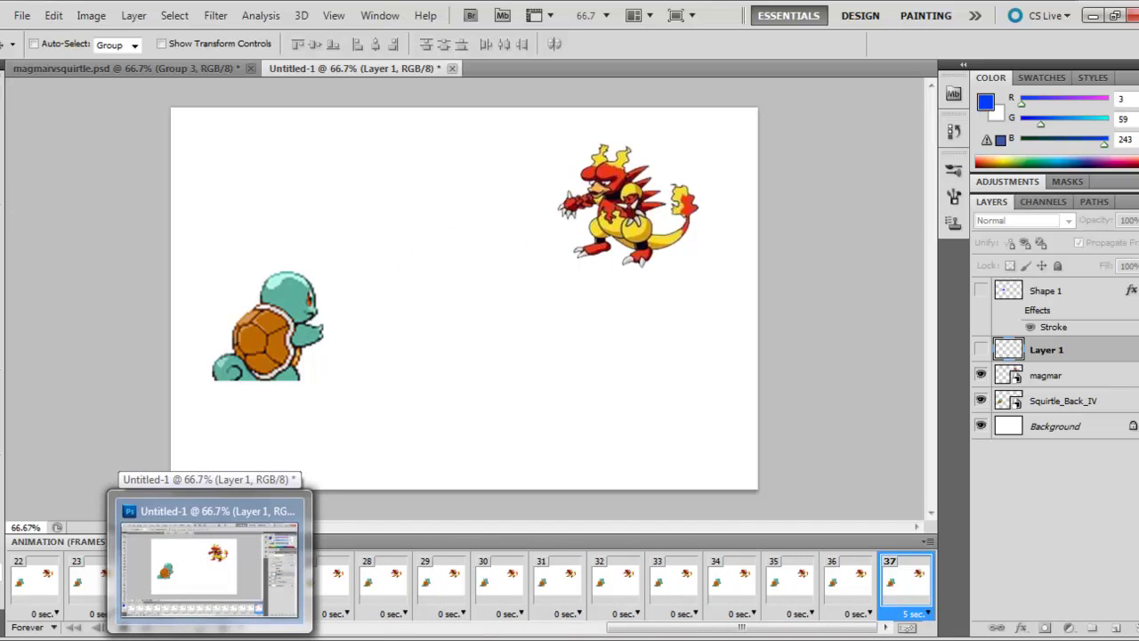